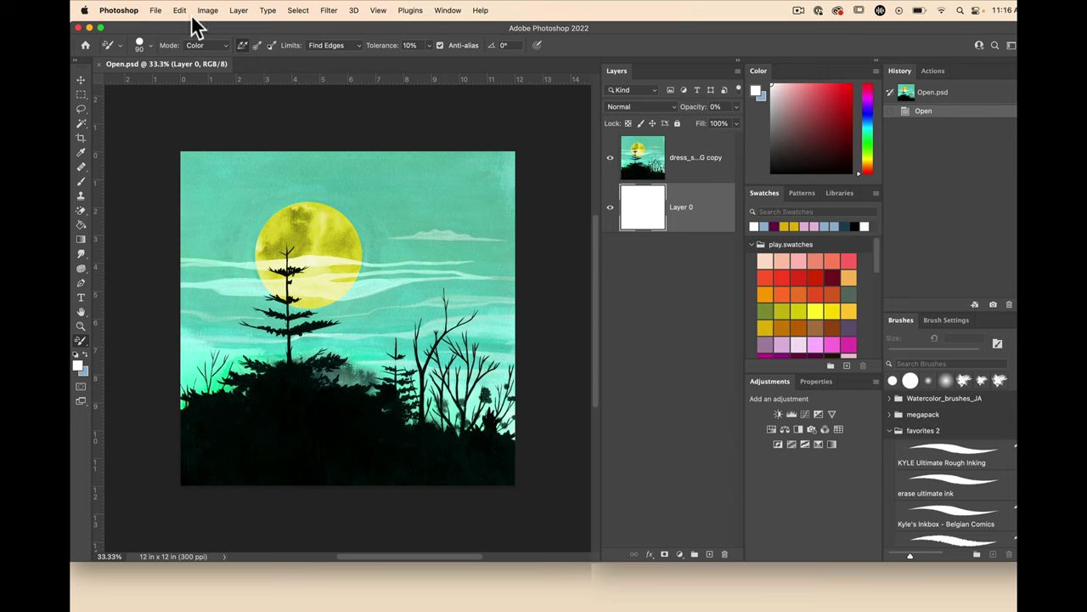
Select the dress_scan0022.JPG copy layer and stack new empty layers (Layer 1–Layer 4) above it
left_click(156, 11)
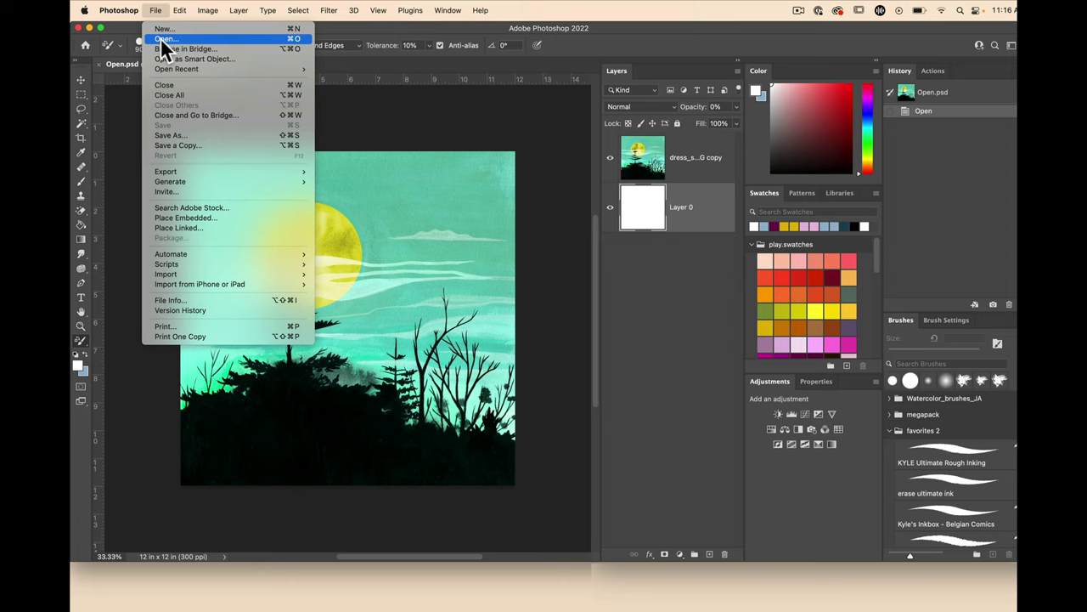
left_click(489, 112)
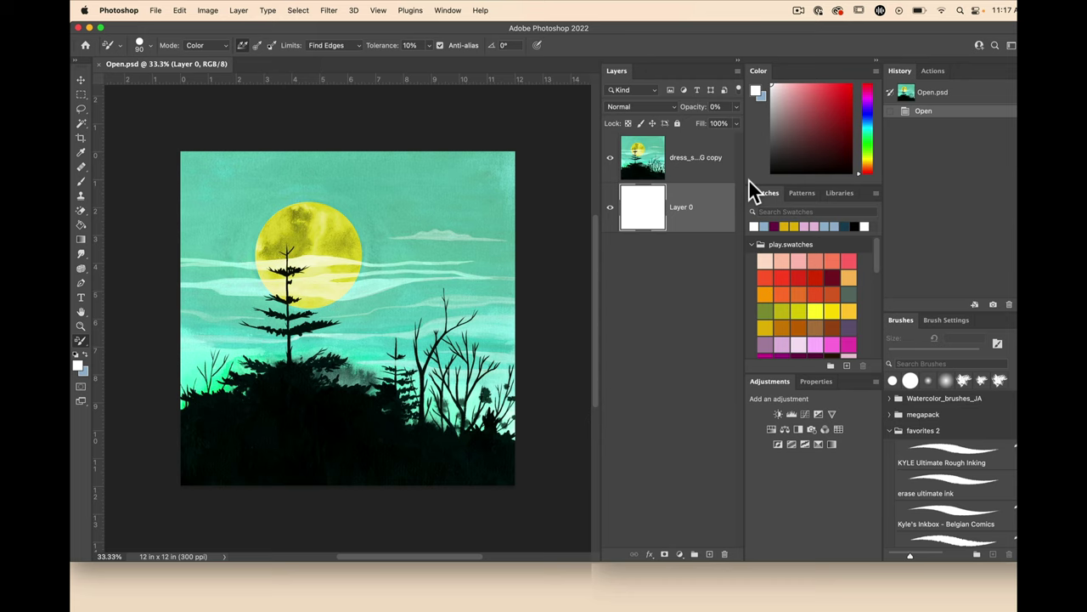
left_click(682, 164)
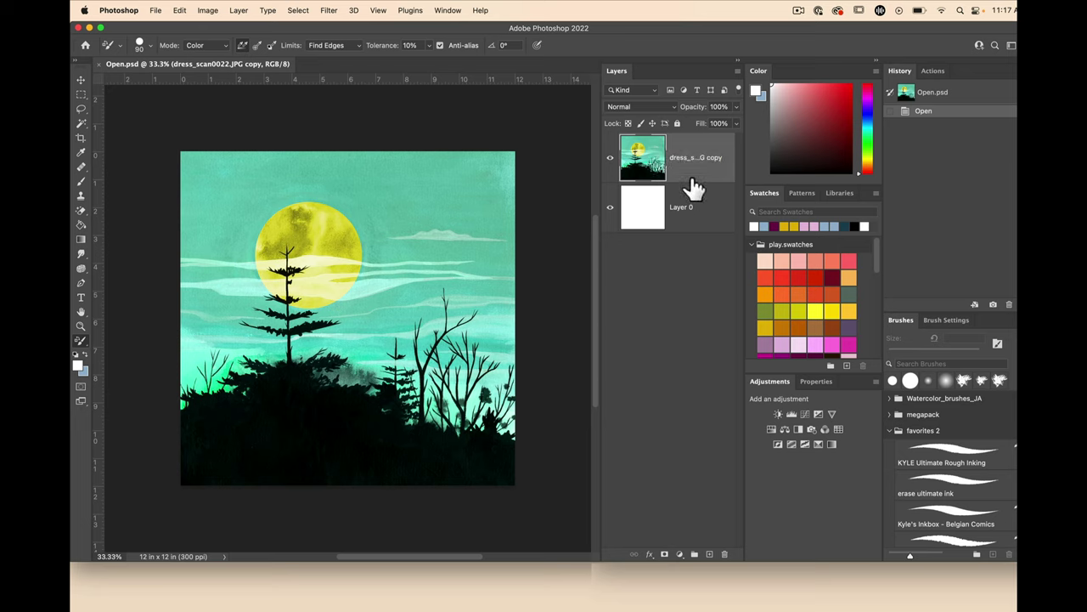
left_click(711, 554)
left_click(710, 554)
left_click(710, 554)
left_click(711, 554)
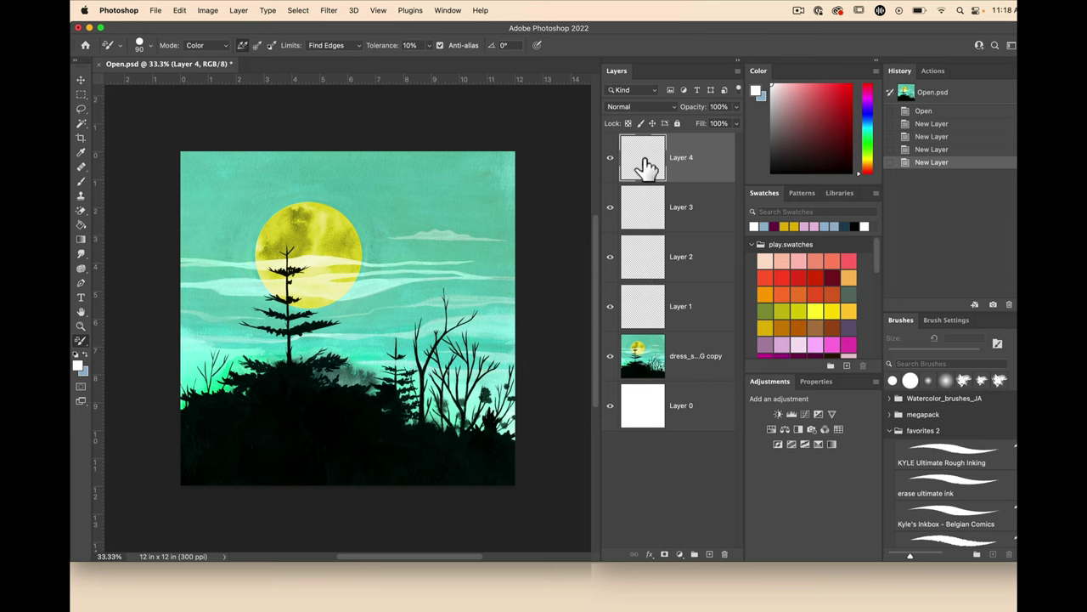
With the Paint Bucket and swapped colours, fill Layer 4 with light blue
left_click(84, 224)
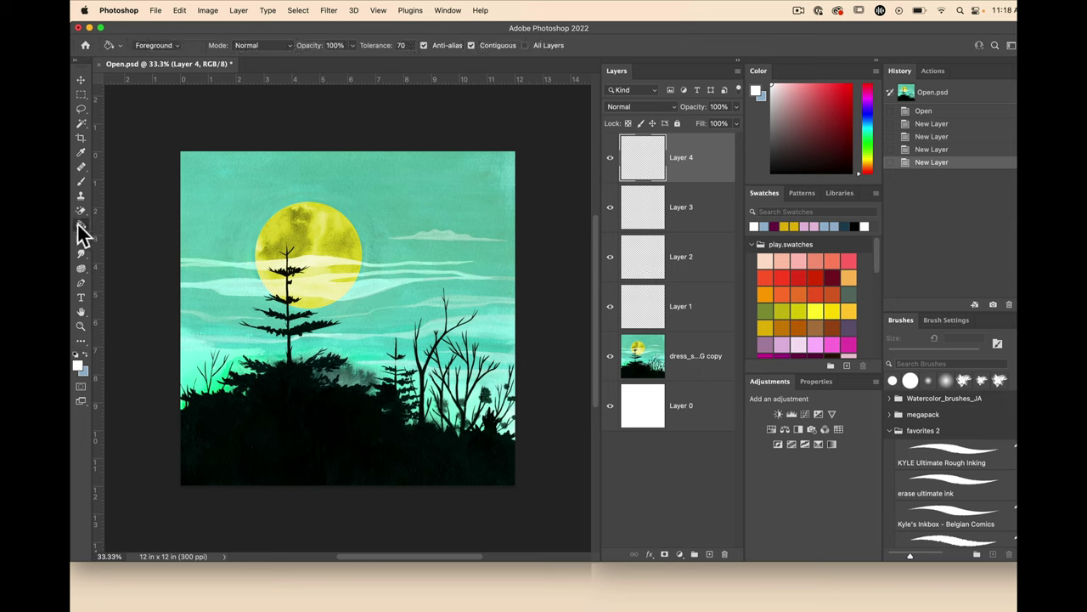
left_click(83, 355)
left_click(86, 355)
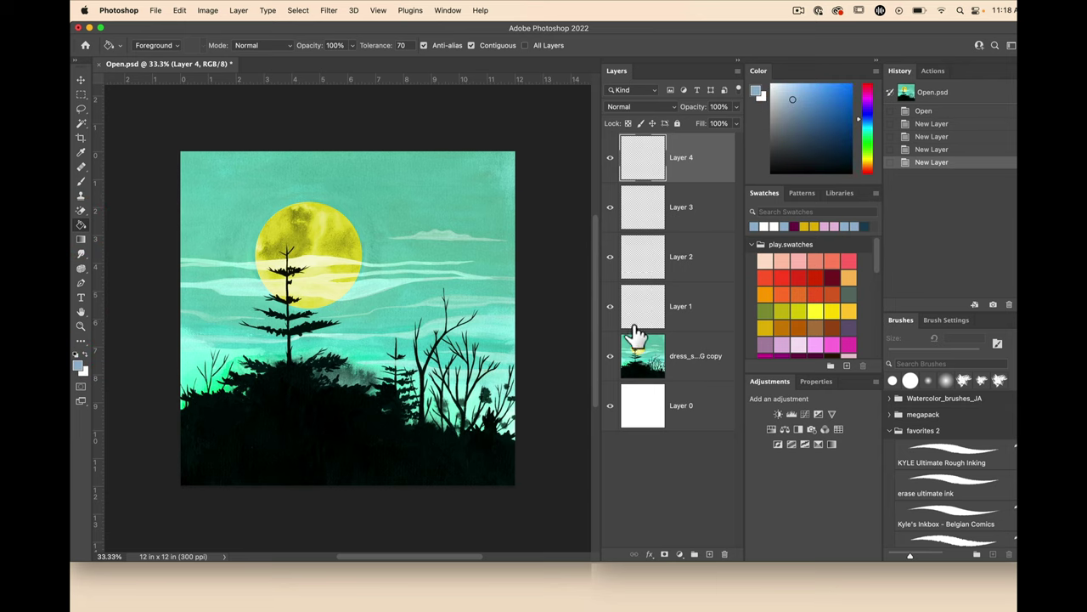
left_click(416, 215)
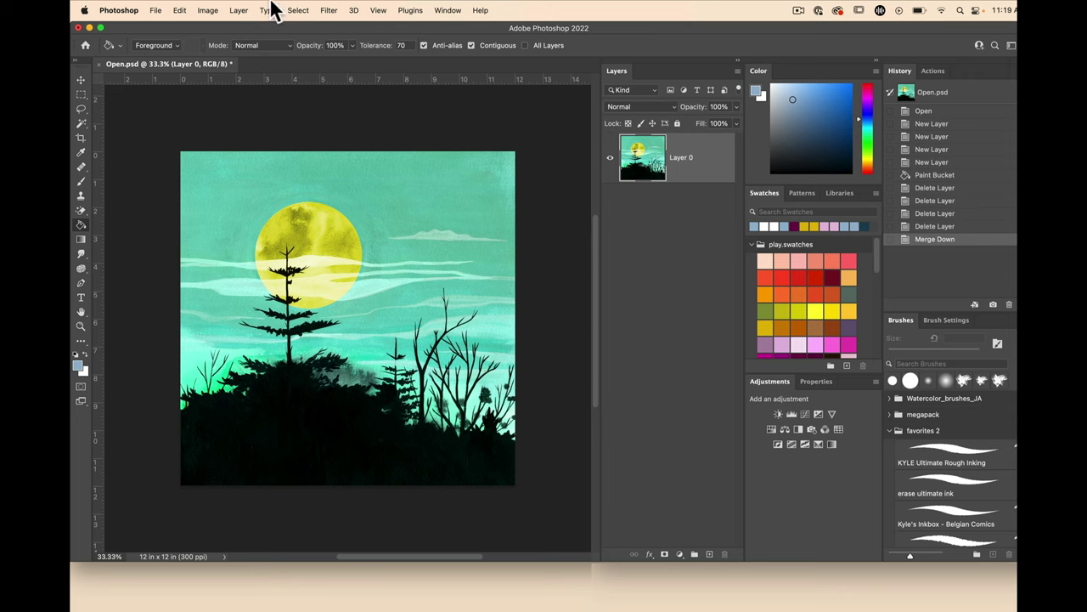
Open Image > Adjustments > Hue/Saturation for Layer 0, still at default values
left_click(274, 9)
mouse_move(212, 9)
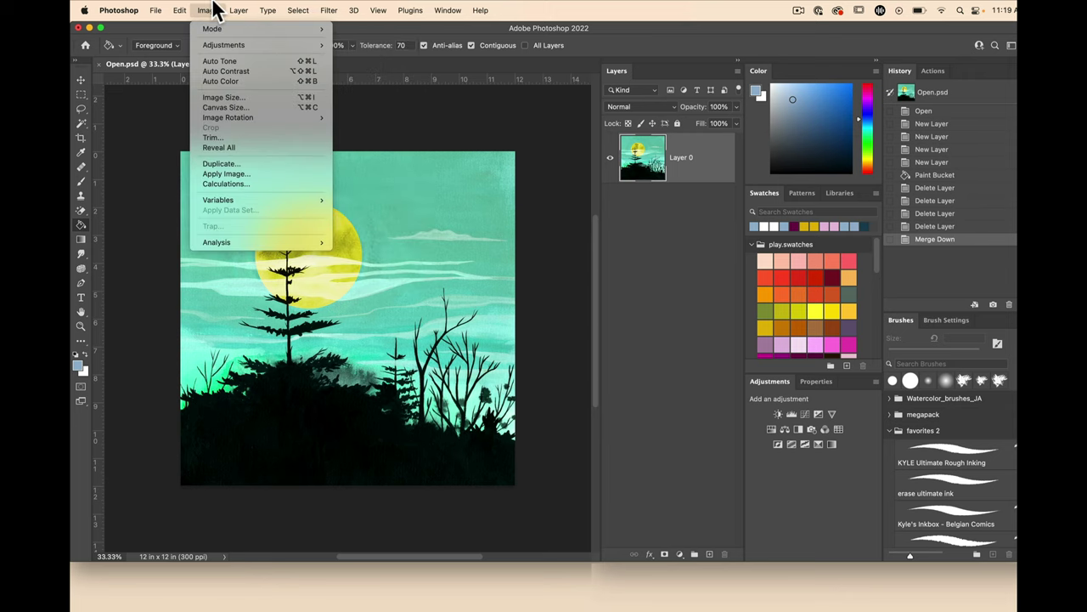
mouse_move(222, 50)
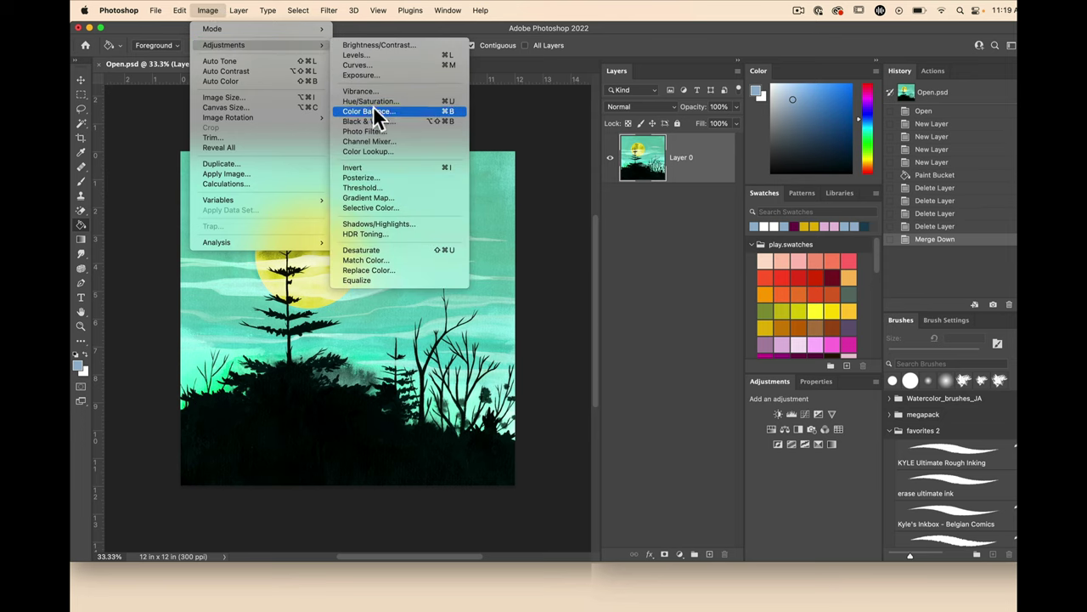
left_click(373, 101)
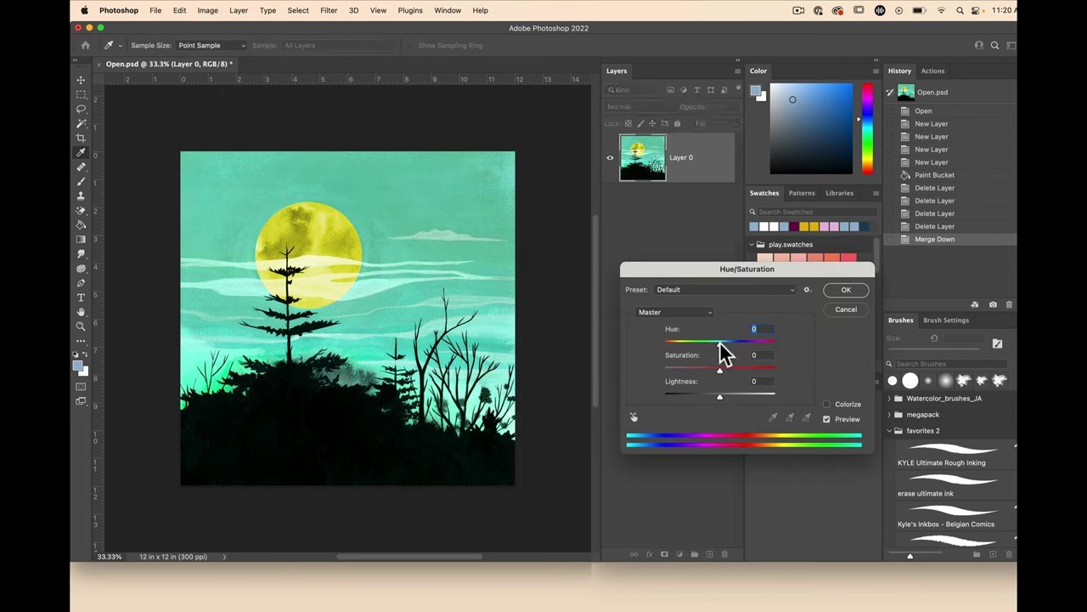
Set Hue to +34 and Saturation to +100, making the sky vivid blue and moon lime green
mouse_move(720, 347)
left_mouse_down()
mouse_move(755, 355)
mouse_move(687, 357)
mouse_move(772, 351)
mouse_move(676, 355)
mouse_move(719, 354)
left_mouse_up()
left_click_drag(723, 354, 672, 351)
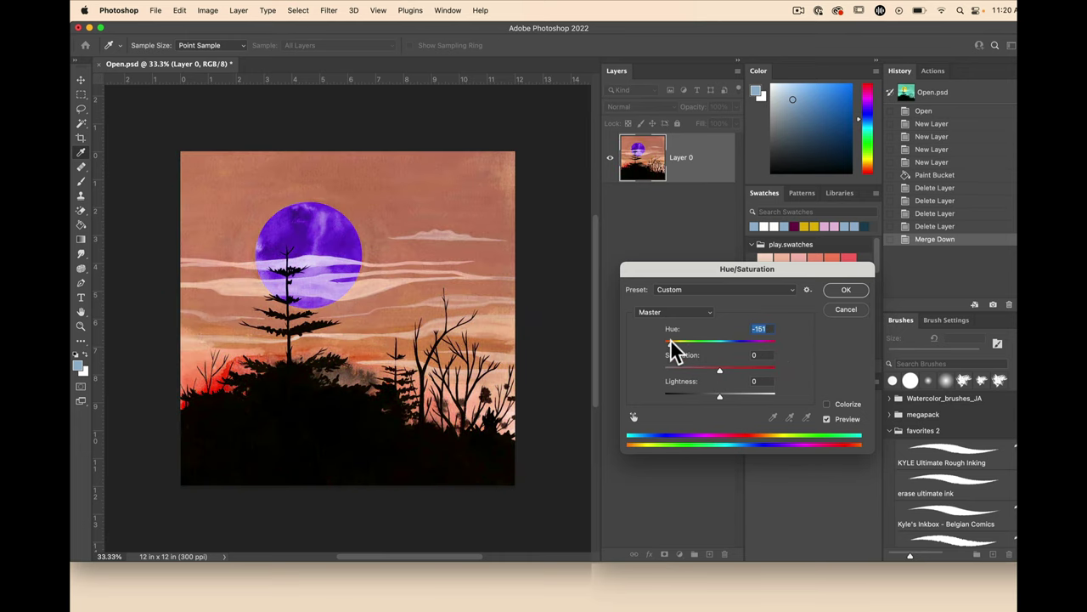
left_click_drag(675, 351, 742, 357)
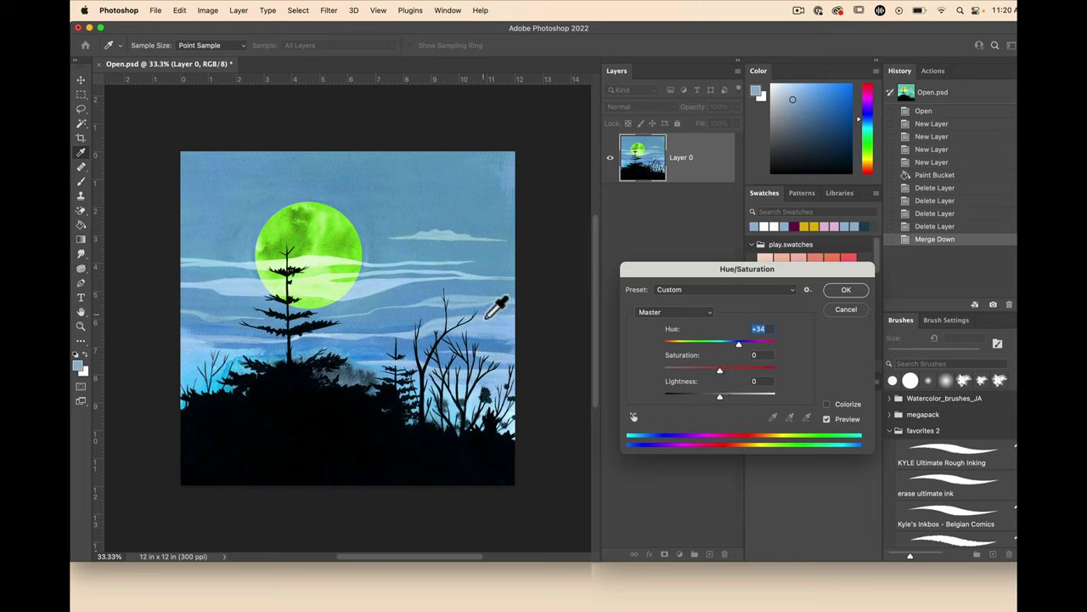
left_click_drag(718, 372, 779, 377)
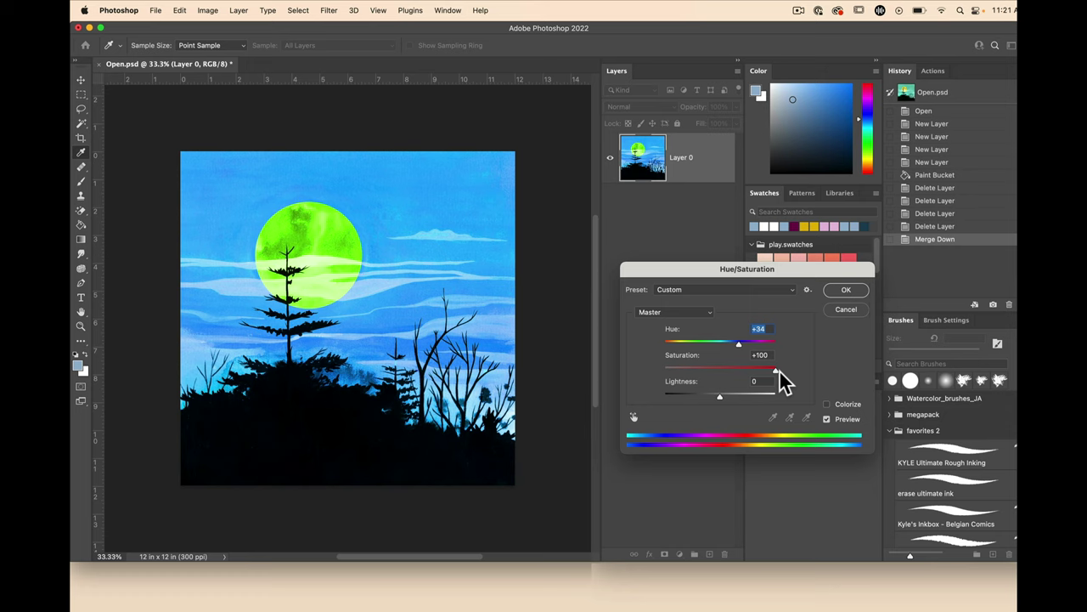
Test Saturation at -100, then settle on Hue +5, Saturation +4 and Lightness +6
left_click_drag(778, 372, 646, 402)
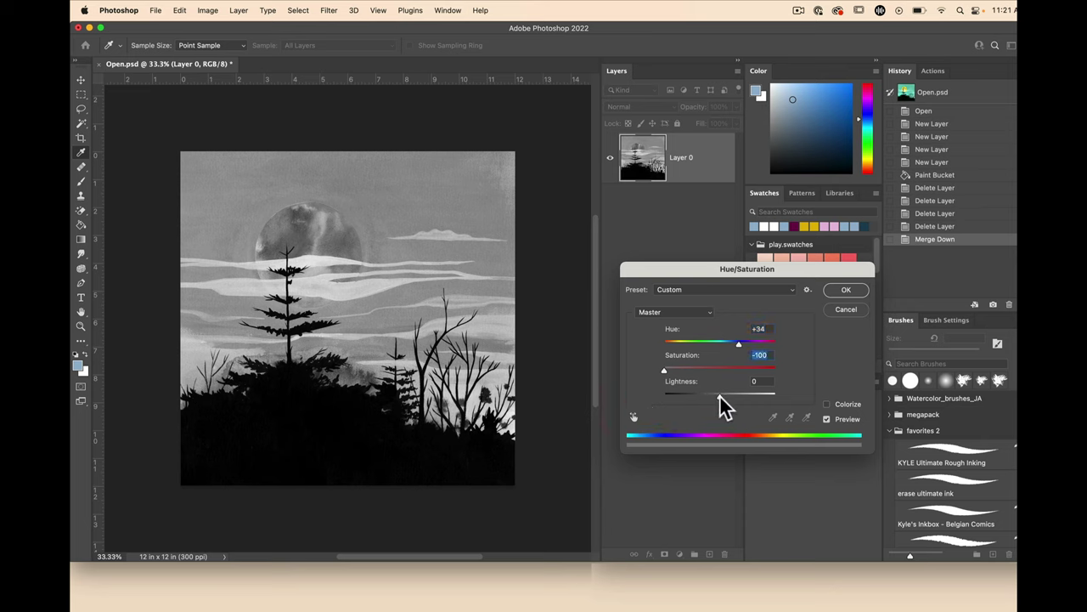
left_click_drag(665, 370, 722, 344)
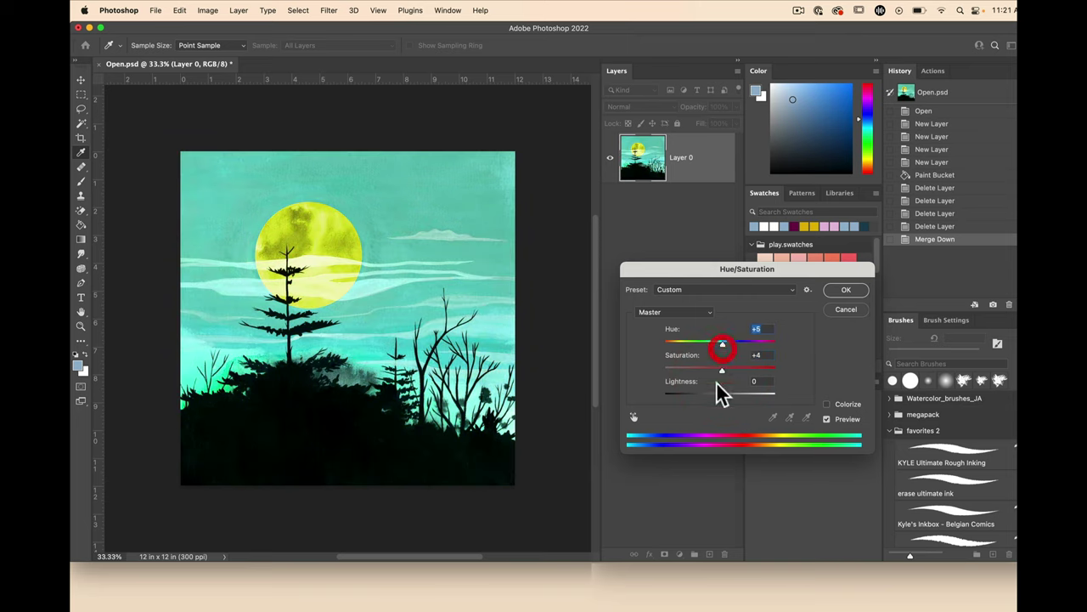
left_click_drag(721, 400, 722, 431)
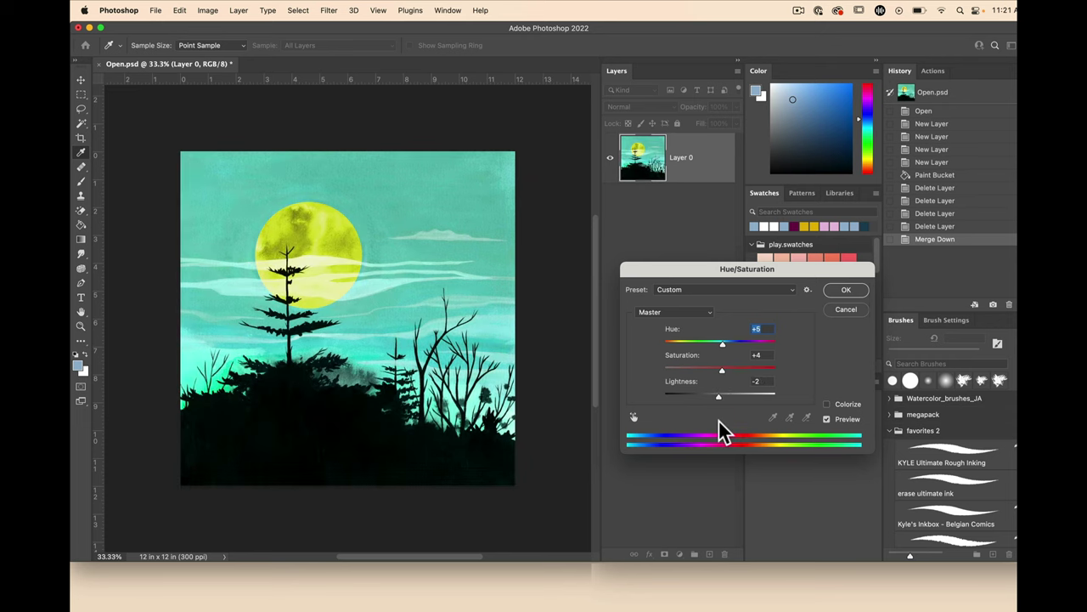
mouse_move(718, 431)
left_mouse_down()
mouse_move(731, 432)
mouse_move(682, 437)
mouse_move(733, 433)
mouse_move(701, 435)
mouse_move(765, 414)
mouse_move(689, 426)
mouse_move(784, 425)
mouse_move(666, 432)
mouse_move(739, 418)
mouse_move(726, 424)
left_mouse_up()
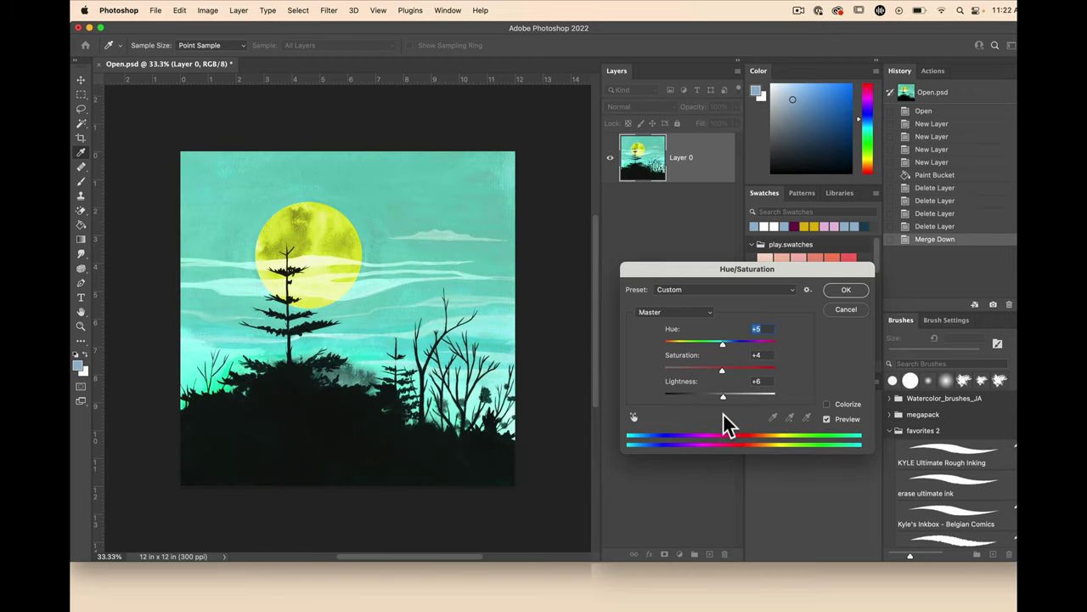
Apply the Hue/Saturation change, then undo it with Cmd+Z to restore the original colours
left_click(838, 291)
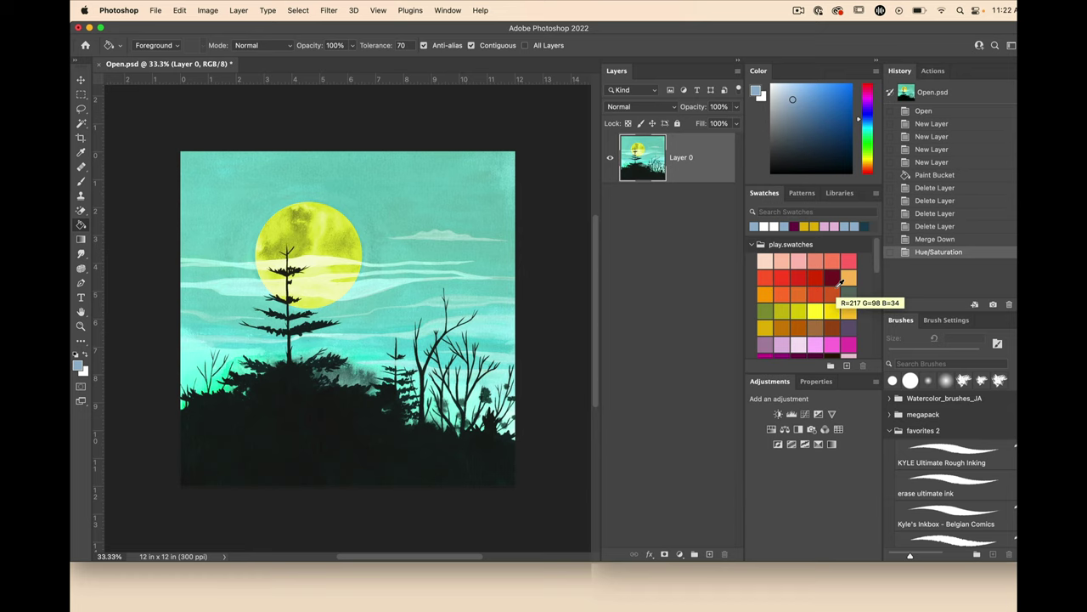
key("super+z")
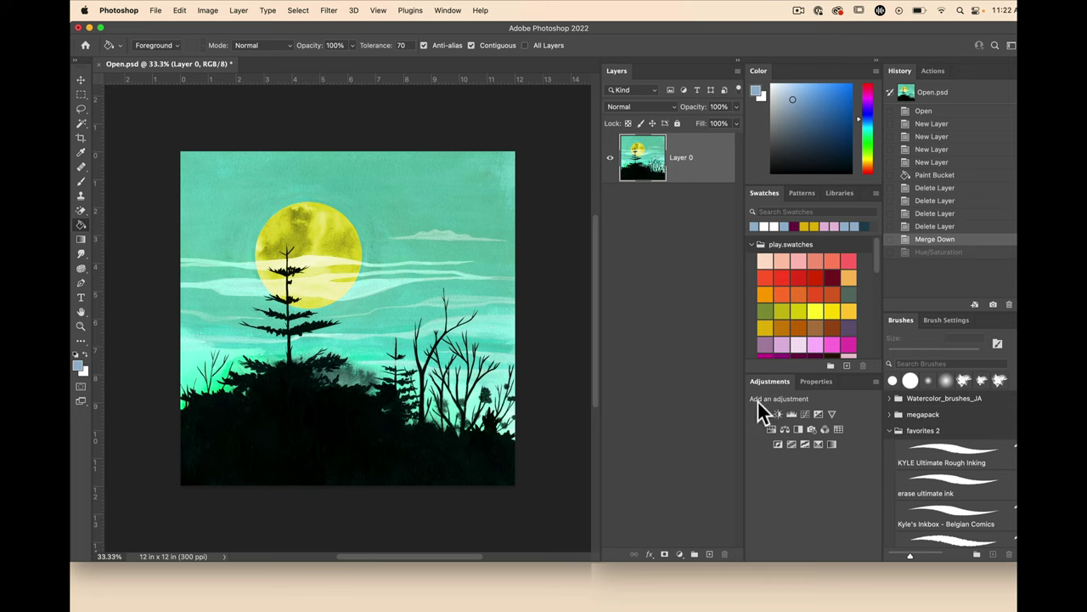
left_click(207, 10)
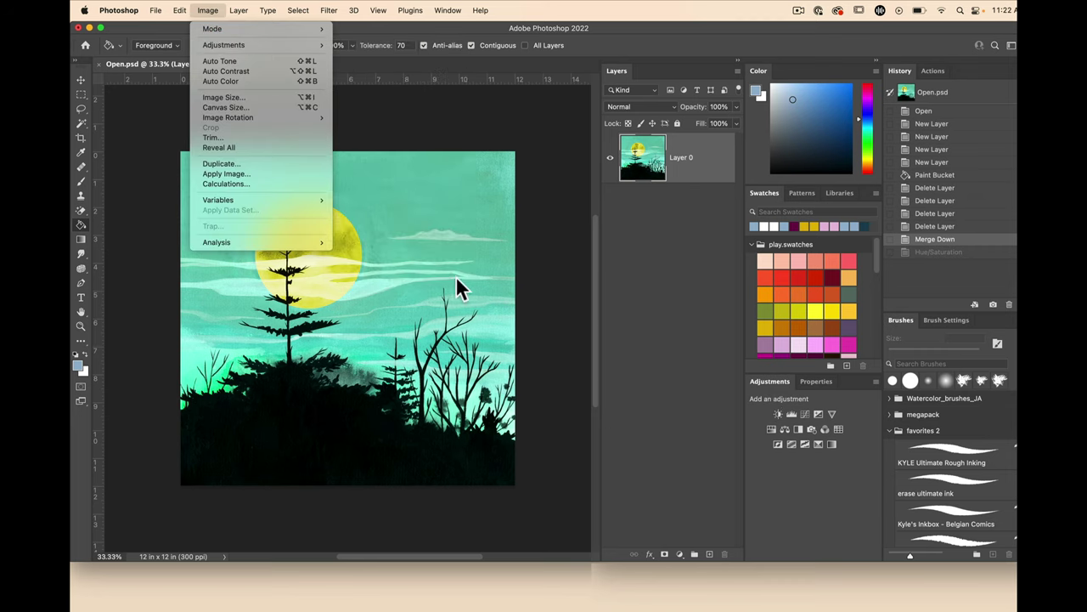
left_click(544, 253)
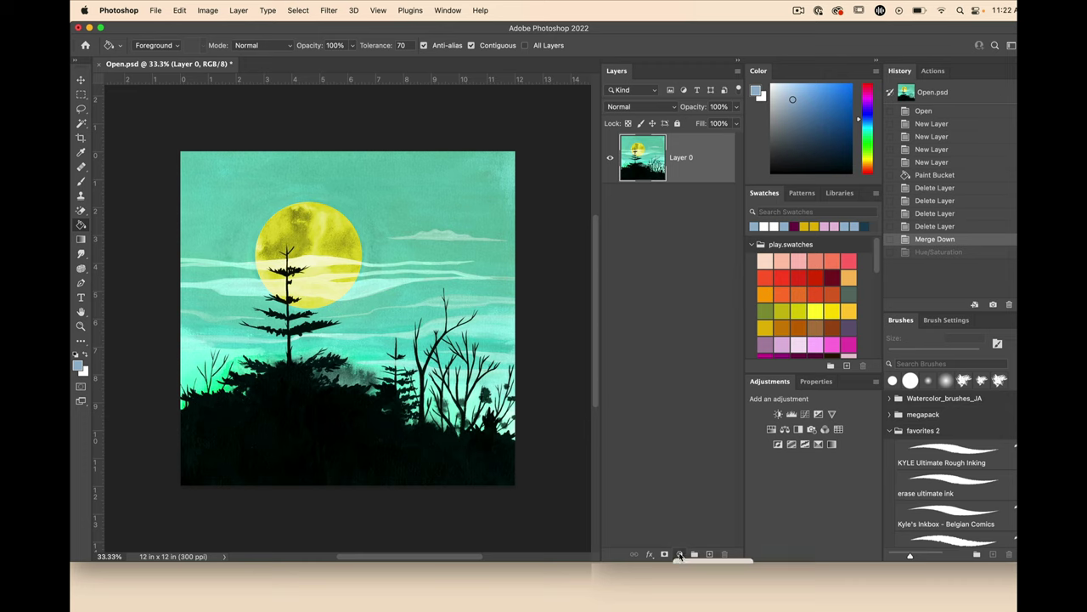
Add a Hue/Saturation 1 adjustment layer, float its panel near the painting, and nudge Hue to about +2
left_click(680, 555)
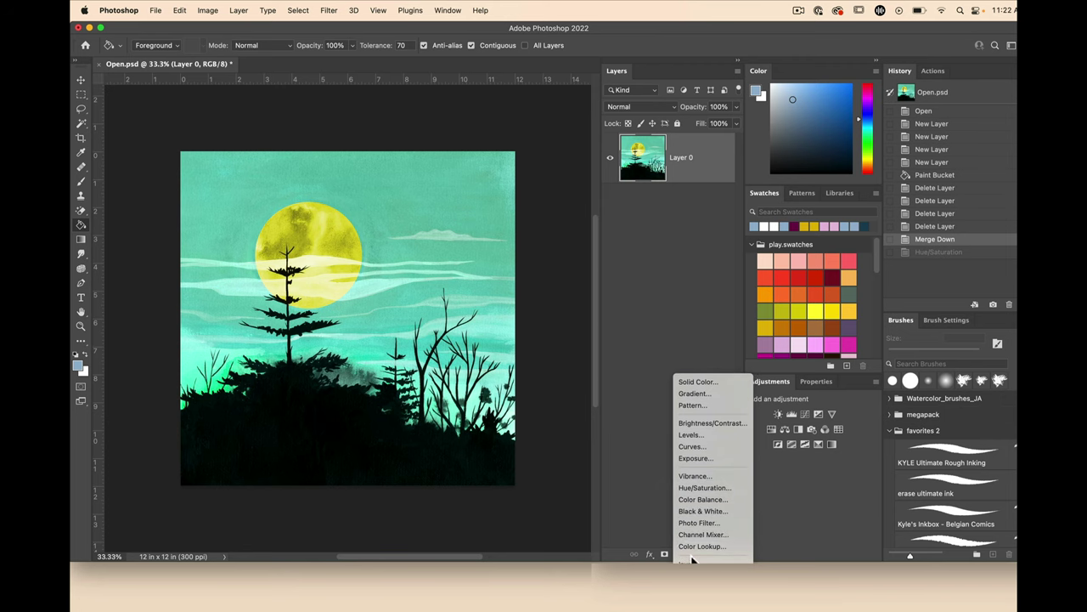
left_click(691, 487)
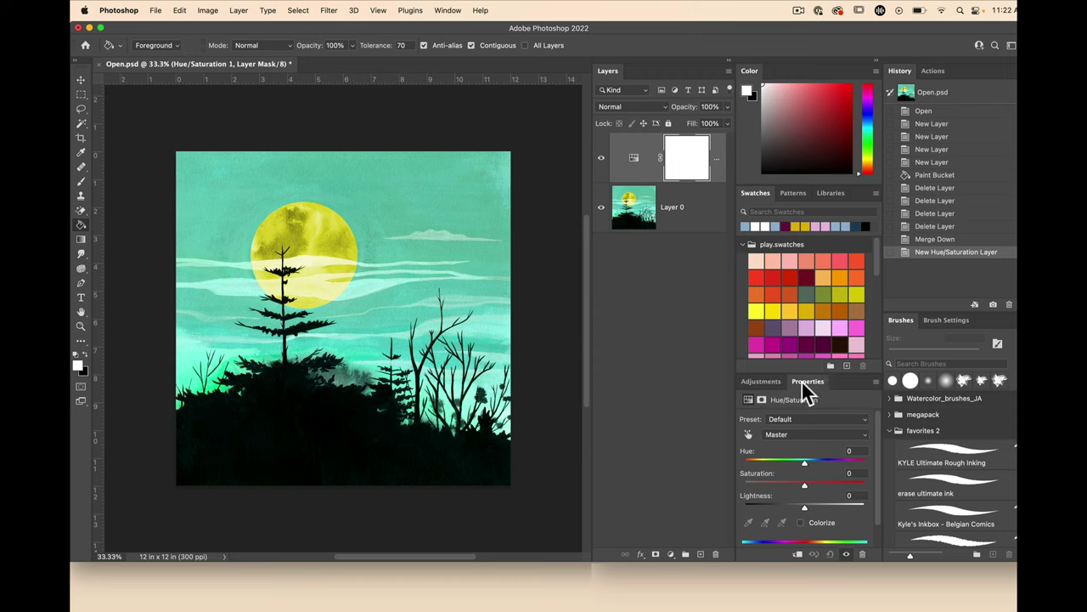
left_click_drag(810, 393, 637, 308)
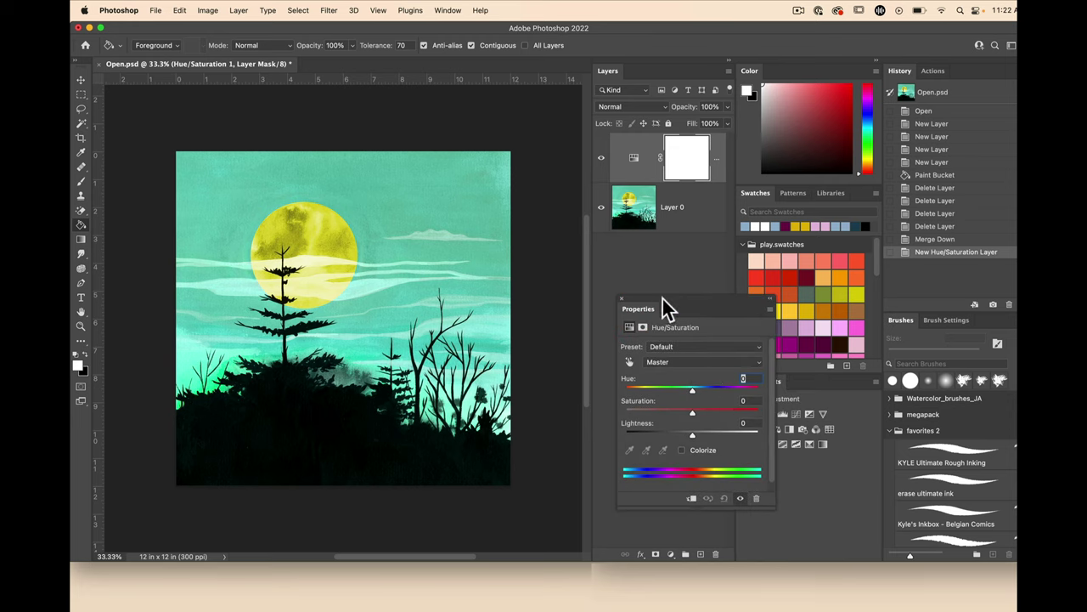
left_click_drag(662, 302, 592, 246)
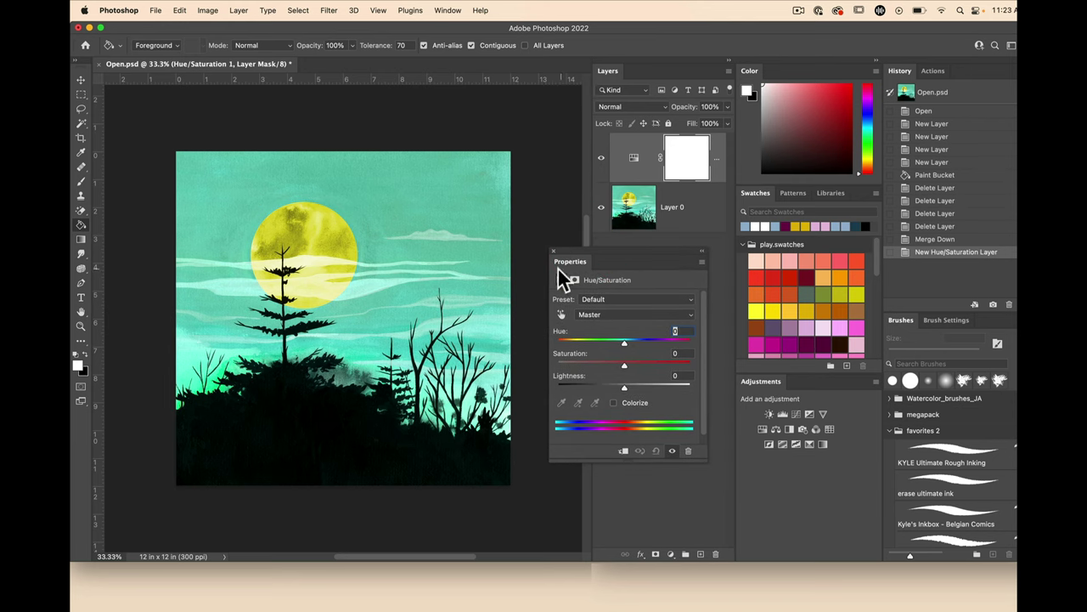
left_click_drag(583, 251, 455, 91)
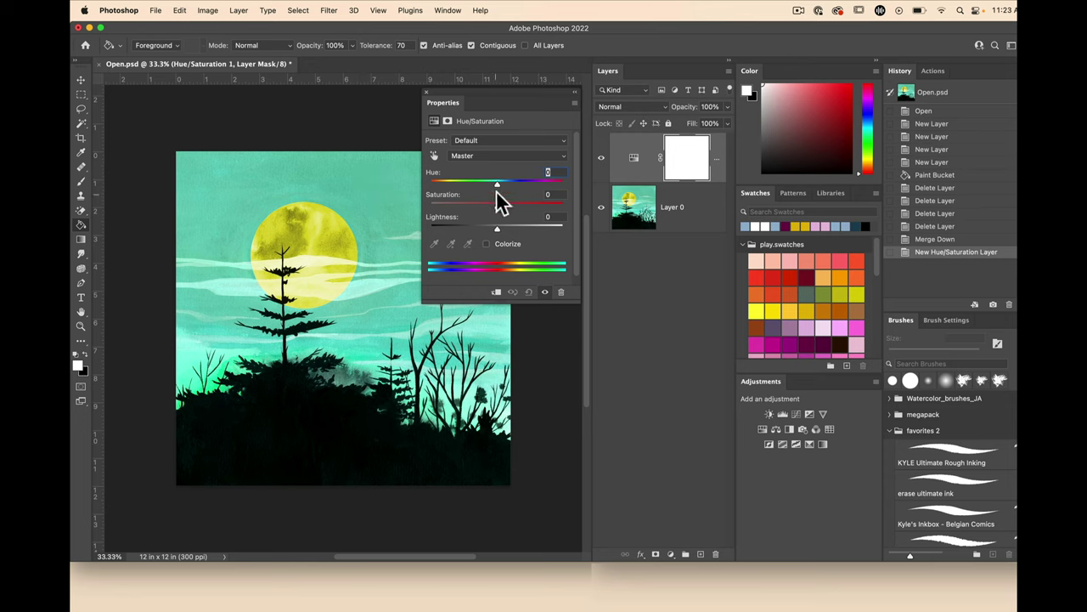
mouse_move(498, 189)
left_mouse_down()
mouse_move(451, 185)
mouse_move(553, 181)
mouse_move(486, 182)
mouse_move(518, 184)
mouse_move(495, 196)
mouse_move(551, 204)
mouse_move(578, 195)
mouse_move(490, 197)
mouse_move(543, 196)
mouse_move(505, 198)
mouse_move(500, 213)
mouse_move(497, 201)
left_mouse_up()
Shift the Yellows range hue to about +137, turning the moon blue
left_click(472, 156)
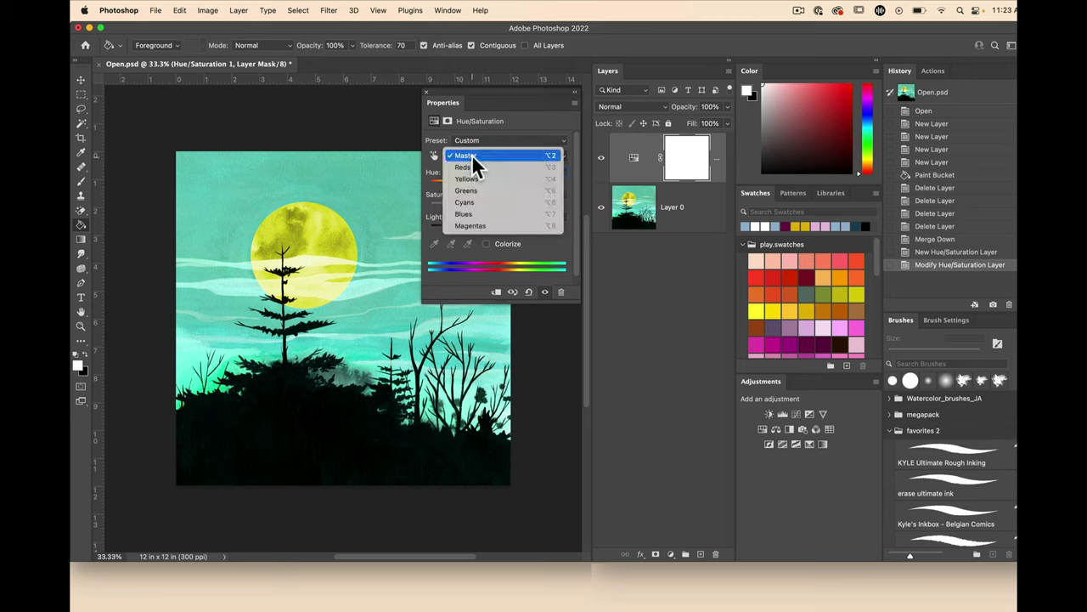
left_click(474, 185)
left_click_drag(501, 183, 550, 197)
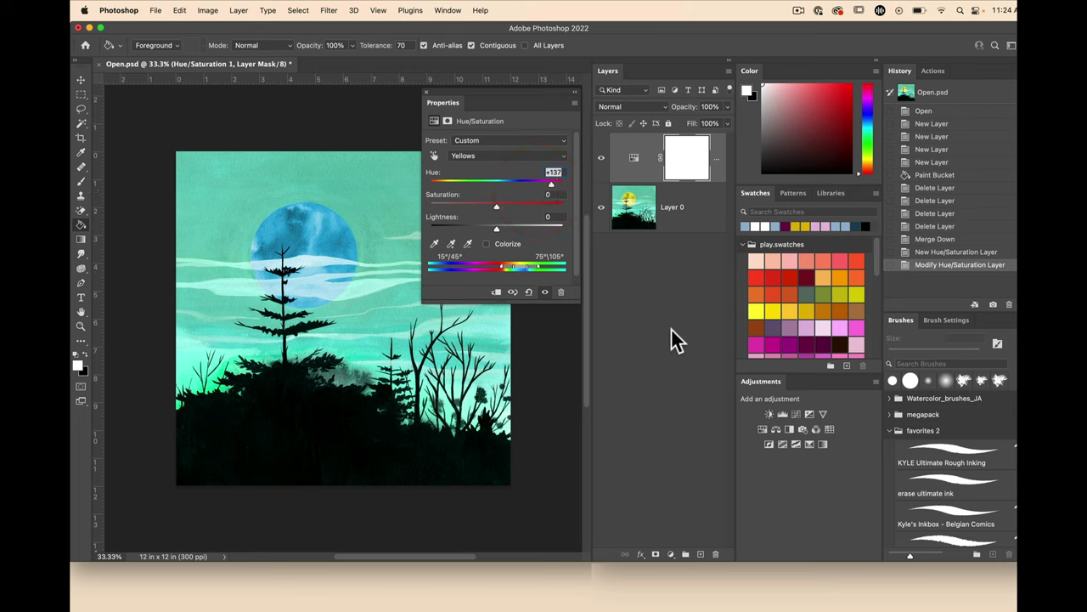
Shift the Cyans hue to make the sky magenta and raise Cyans saturation to +31
left_click(469, 155)
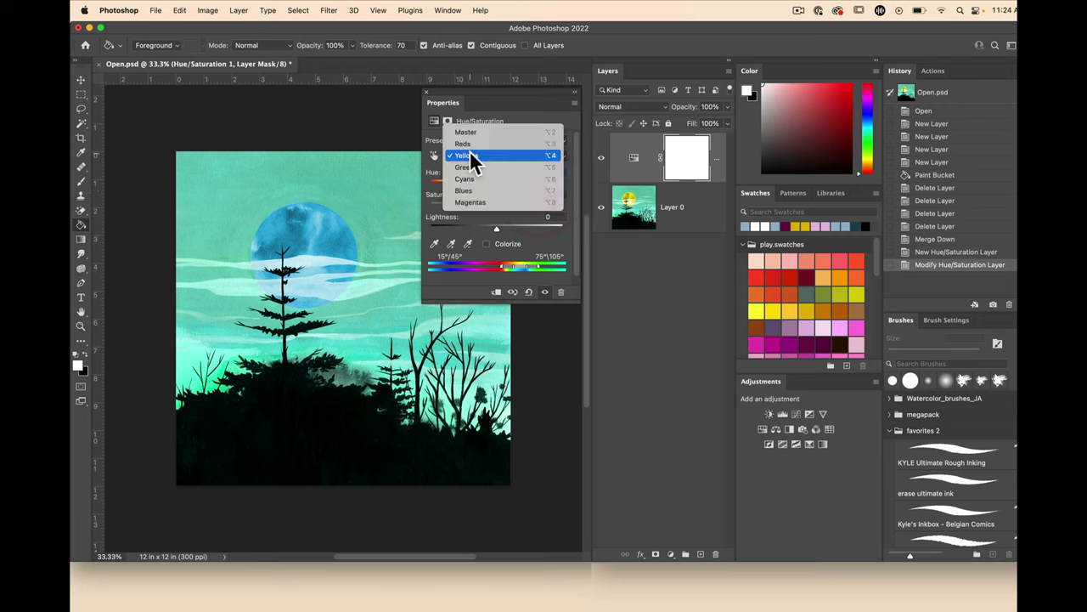
left_click(473, 179)
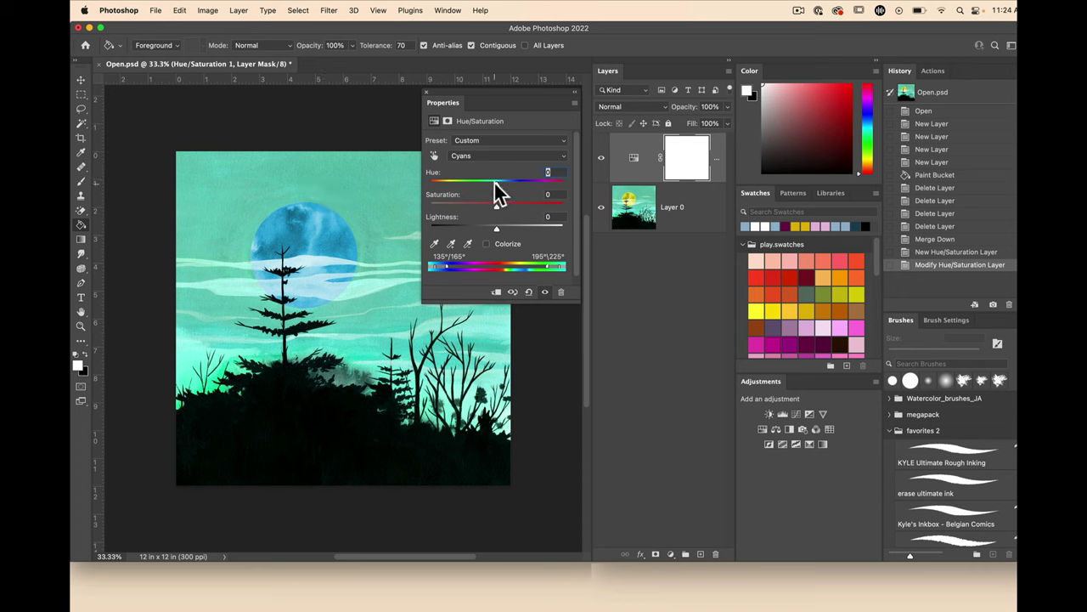
mouse_move(496, 183)
left_mouse_down()
mouse_move(468, 184)
mouse_move(553, 184)
left_mouse_up()
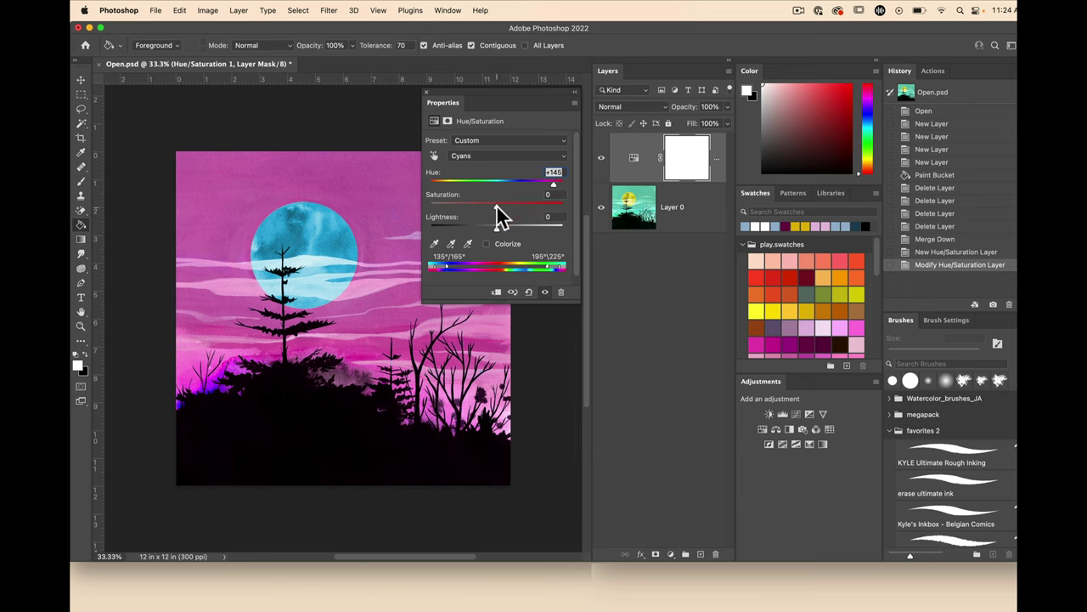
left_click_drag(496, 207, 518, 210)
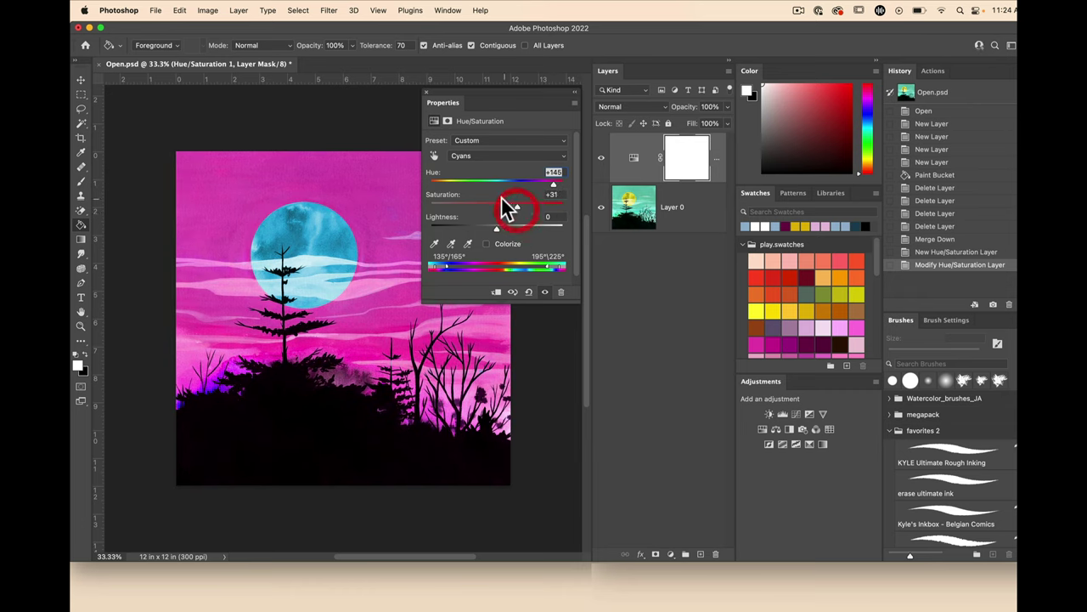
Raise the Yellows range saturation to +29
left_click(472, 155)
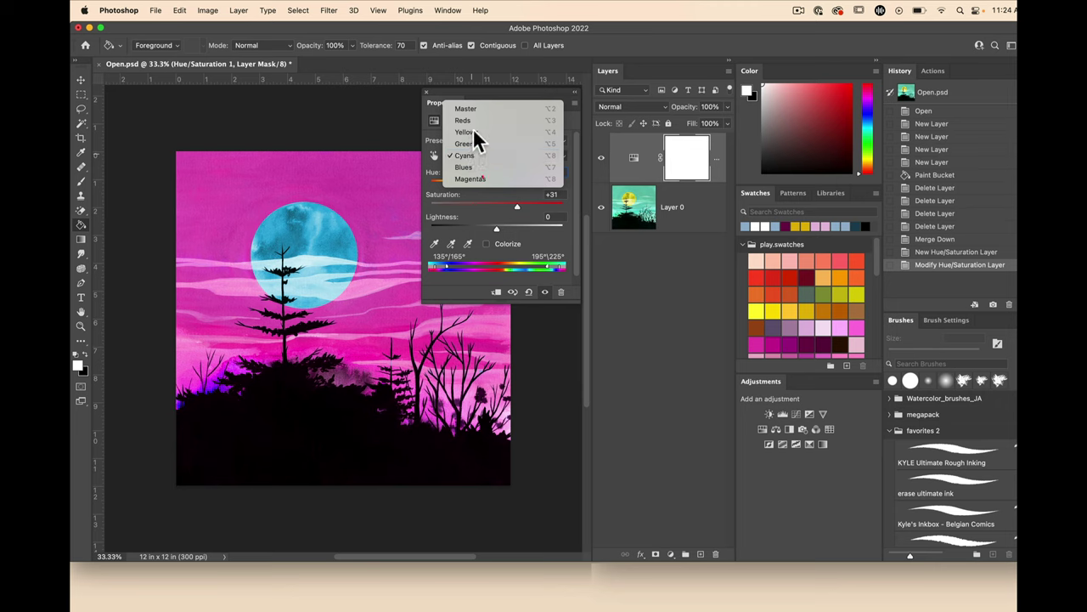
left_click(472, 132)
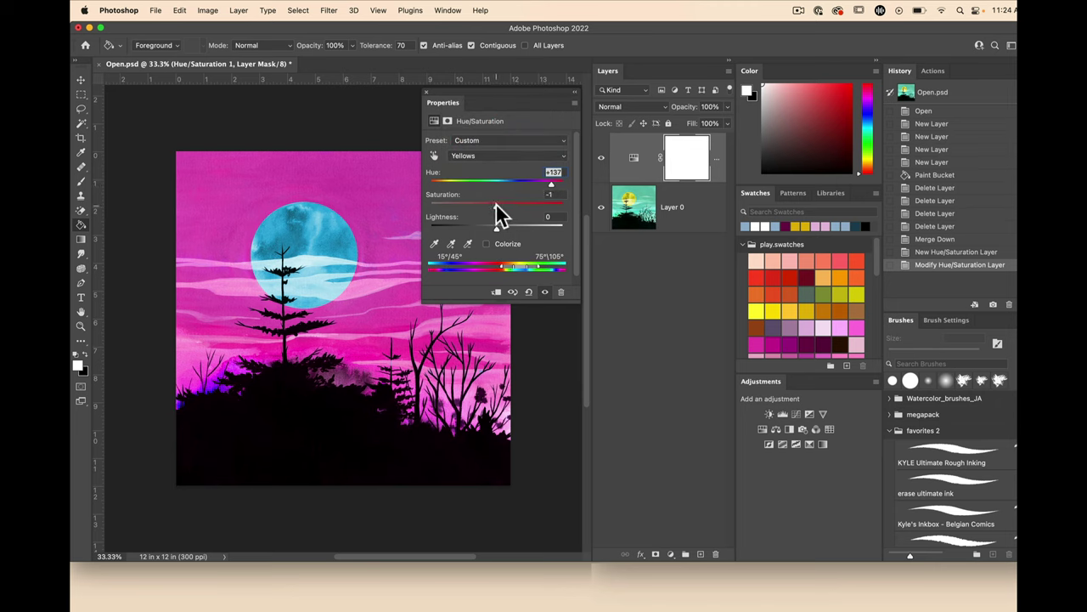
left_click_drag(497, 204, 514, 204)
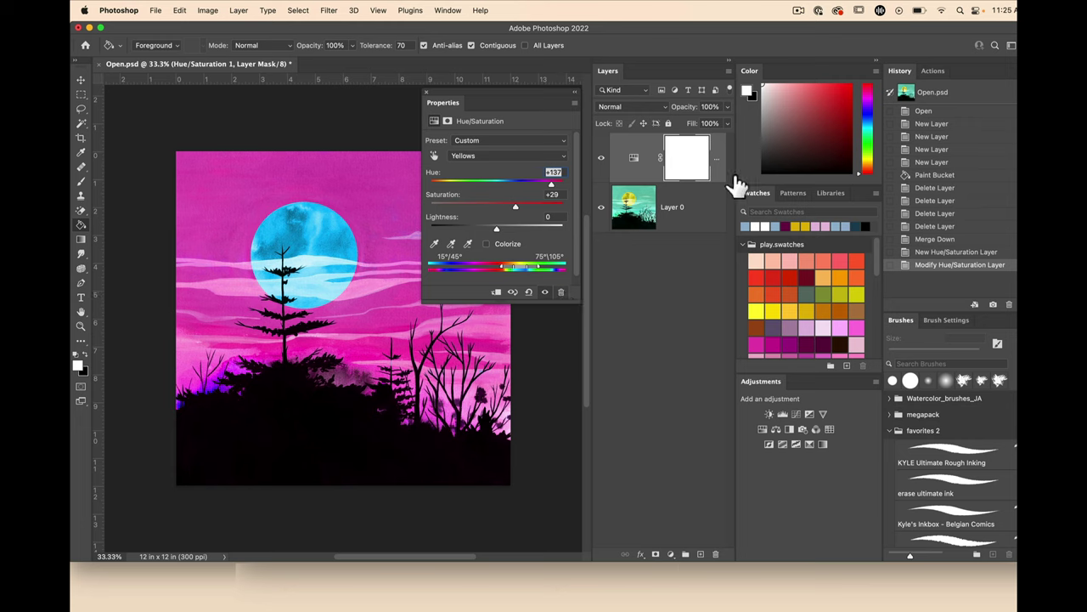
Delete the Hue/Saturation 1 layer, then browse the new-adjustment button and Layer menu options
left_click(560, 292)
left_click(544, 227)
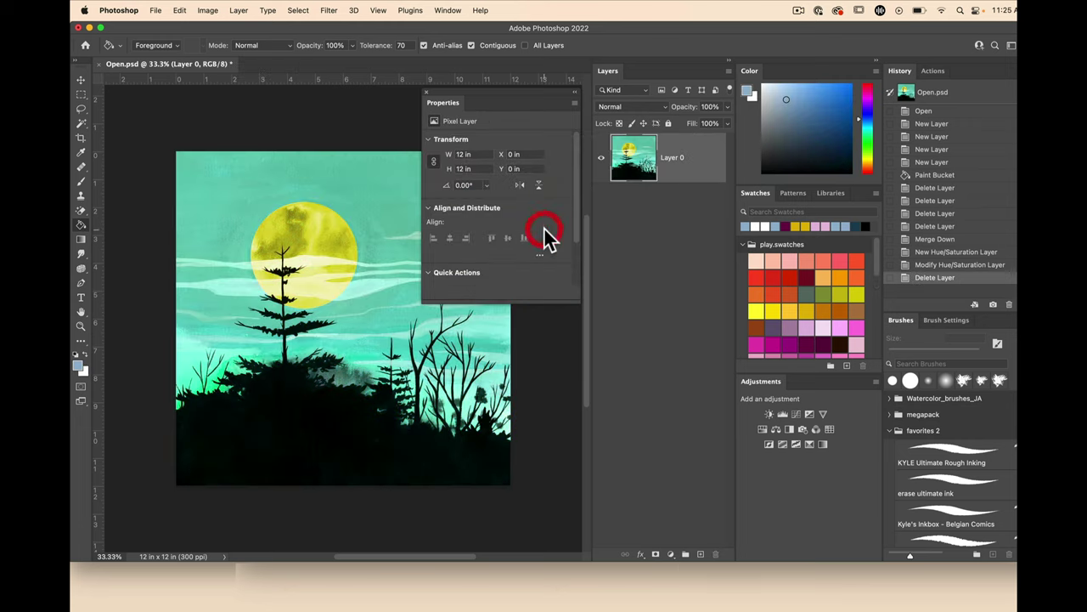
left_click(671, 554)
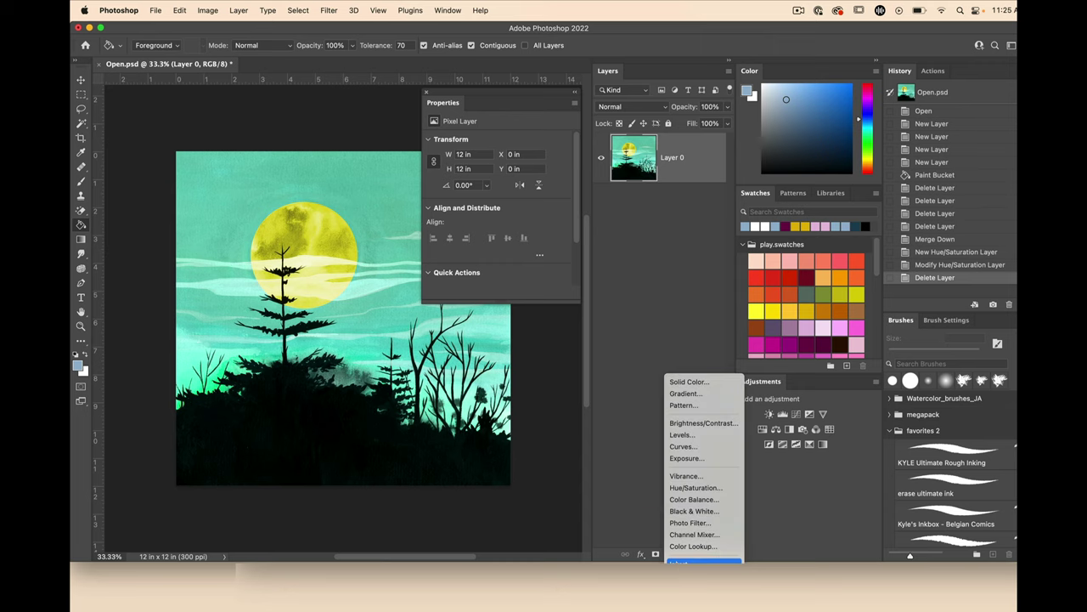
left_click(642, 431)
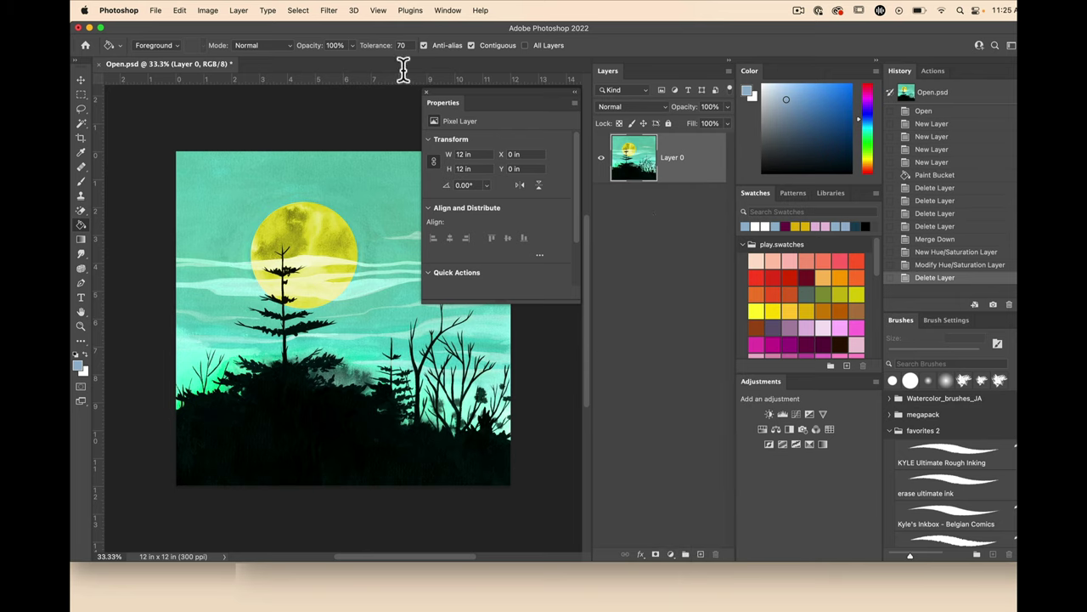
left_click(238, 10)
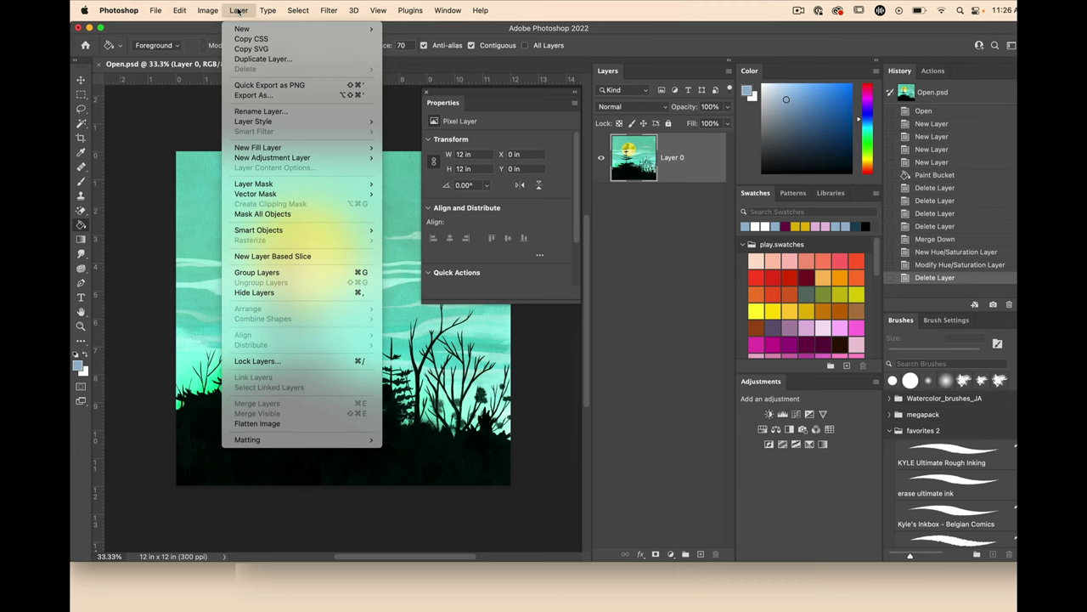
mouse_move(274, 158)
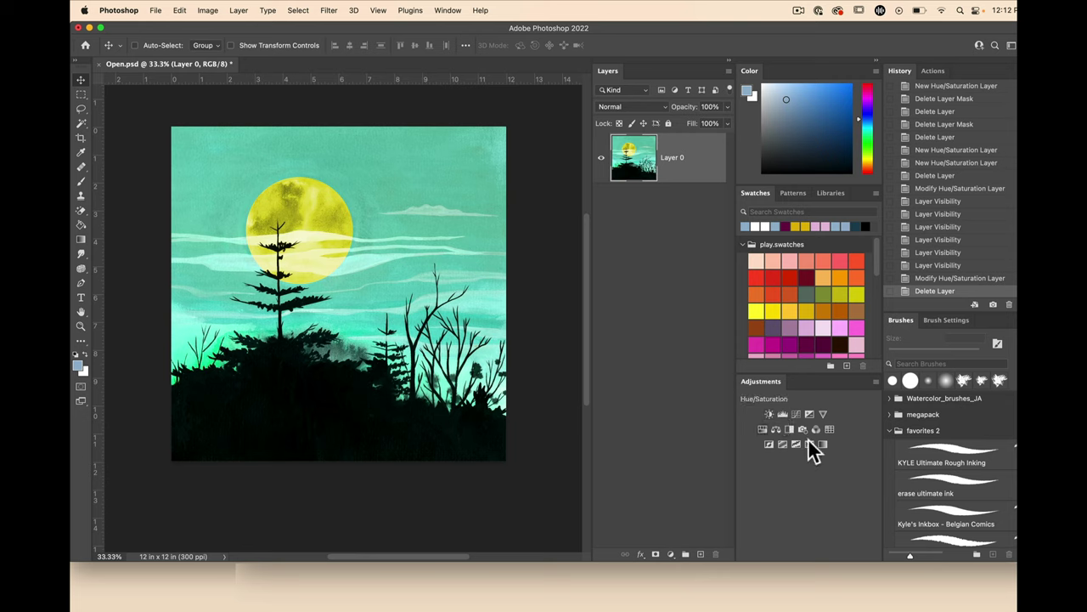
left_click(240, 11)
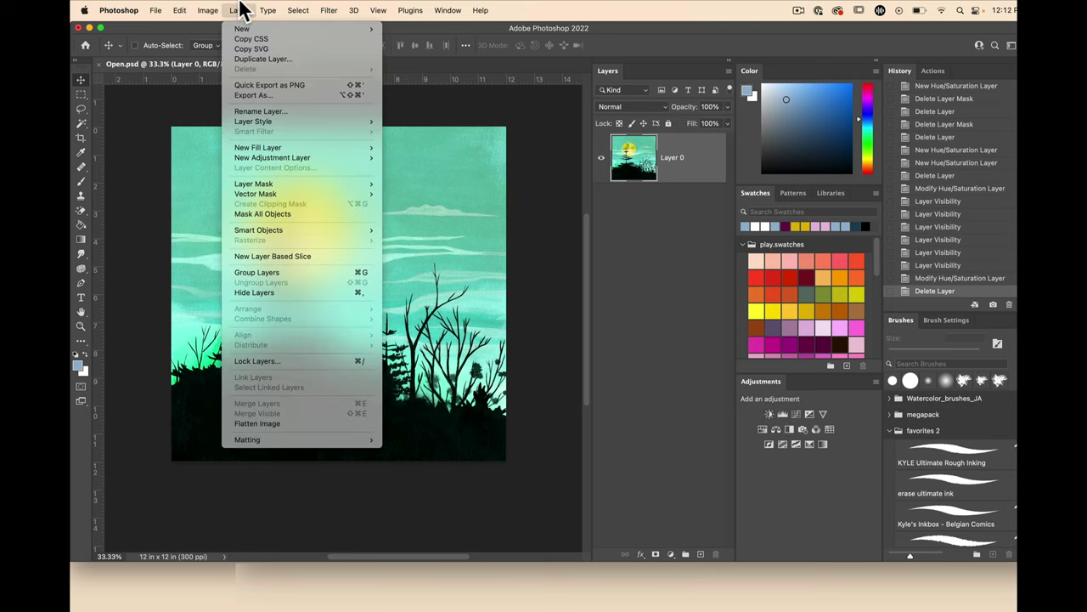
mouse_move(257, 156)
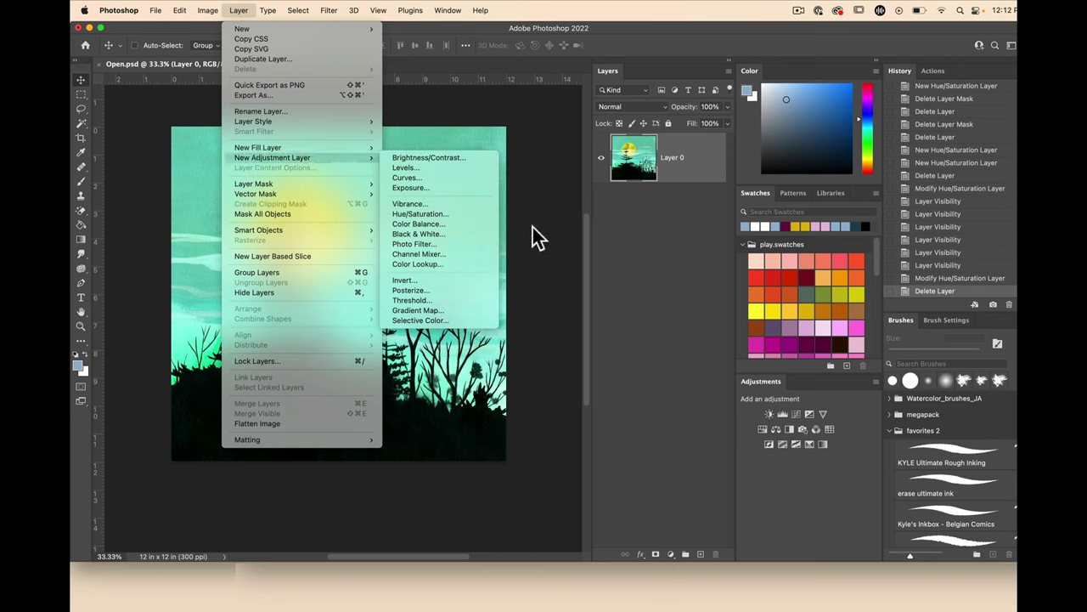
left_click(413, 181)
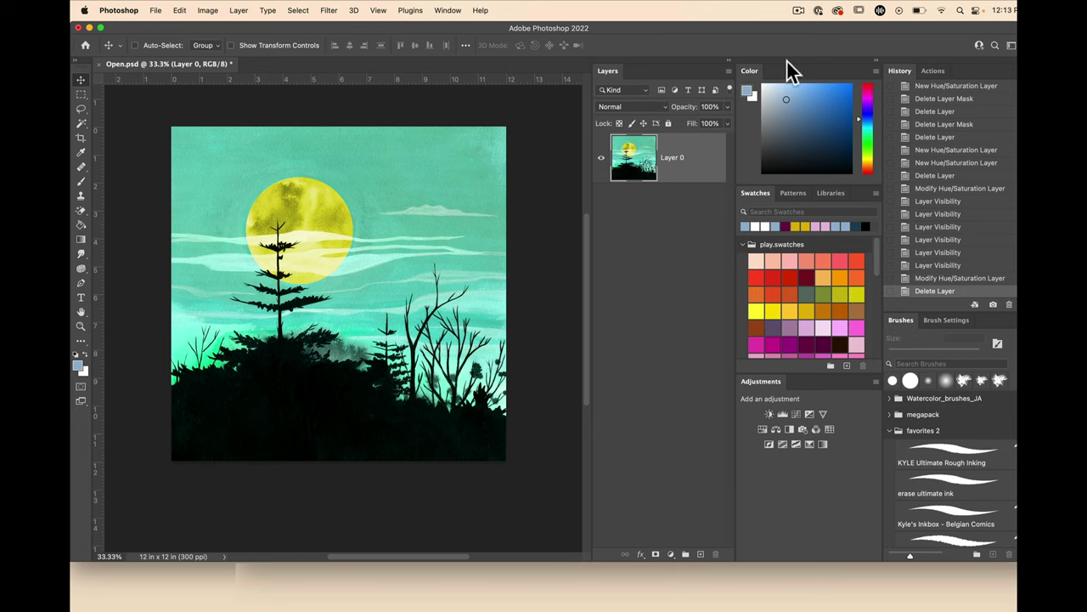
left_click(448, 10)
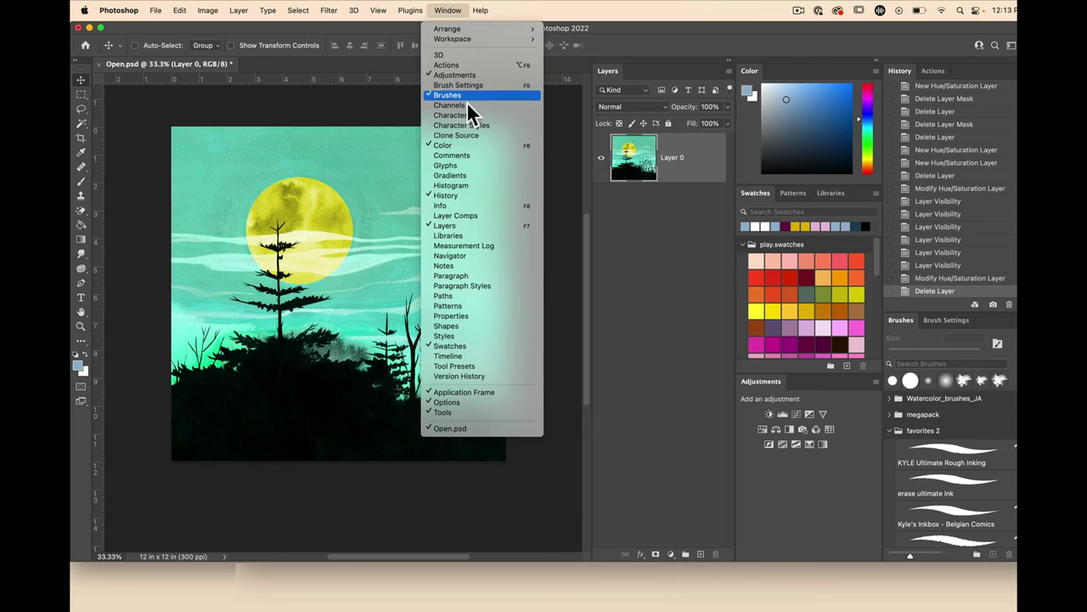
left_click(660, 277)
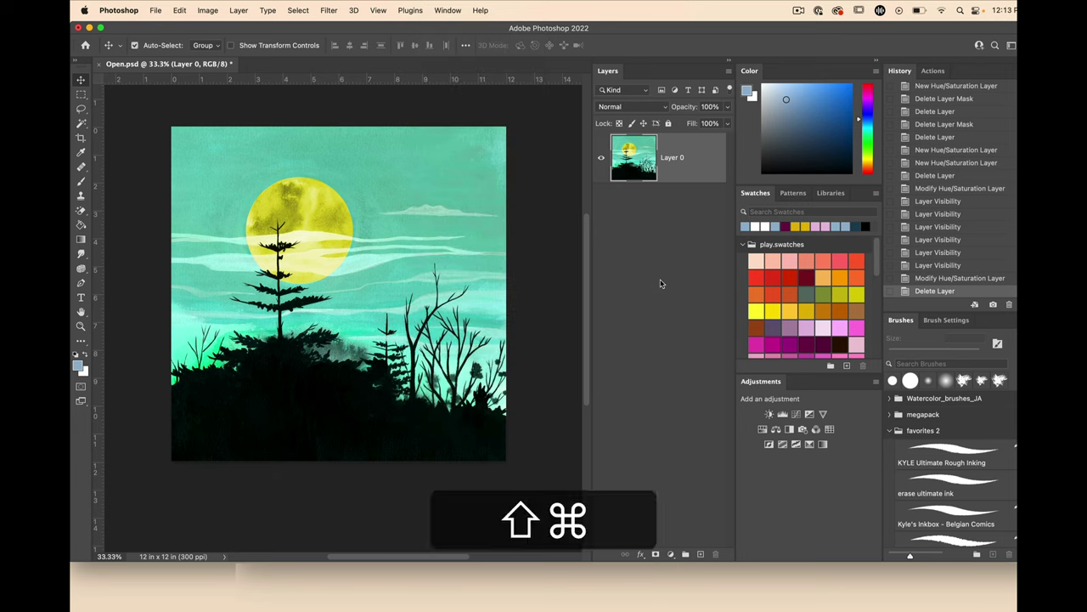
Add a fresh Hue/Saturation 1 adjustment layer from the Adjustments panel and reposition its Properties panel
left_click(763, 429)
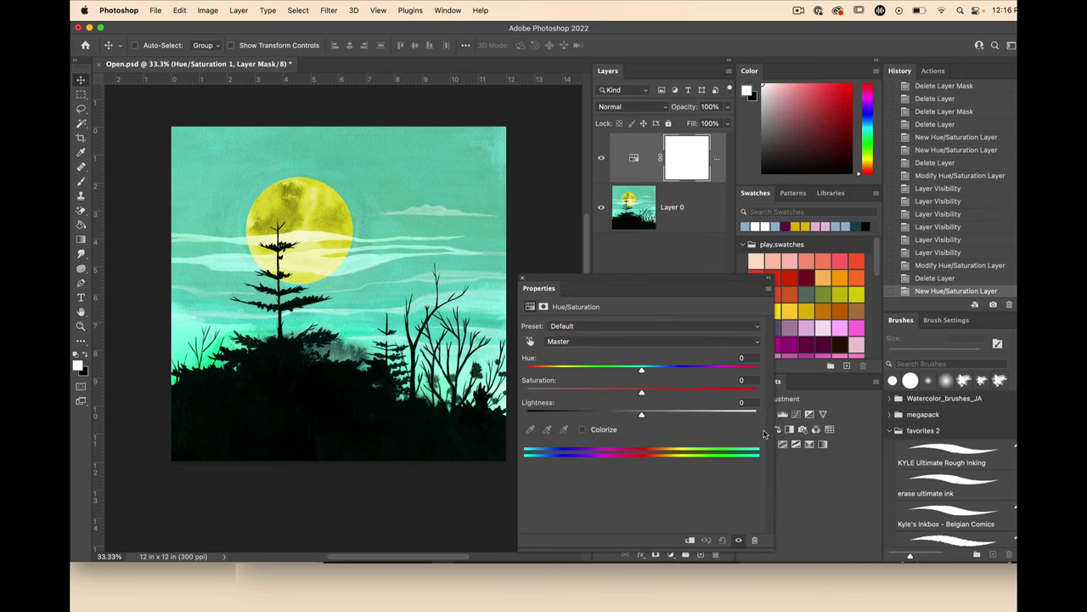
left_click_drag(565, 275, 514, 265)
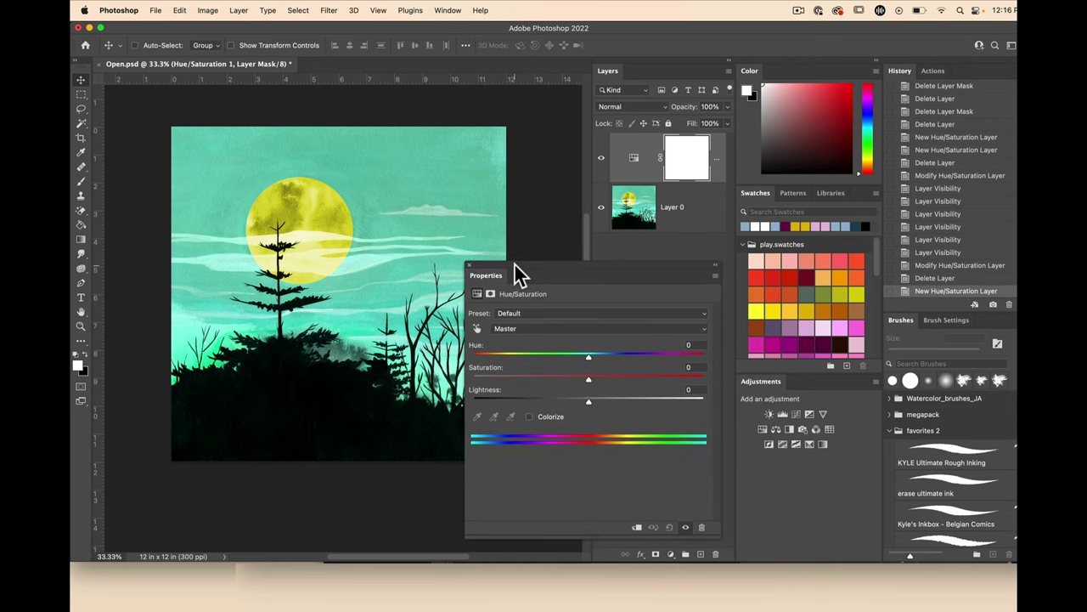
key("shift+super")
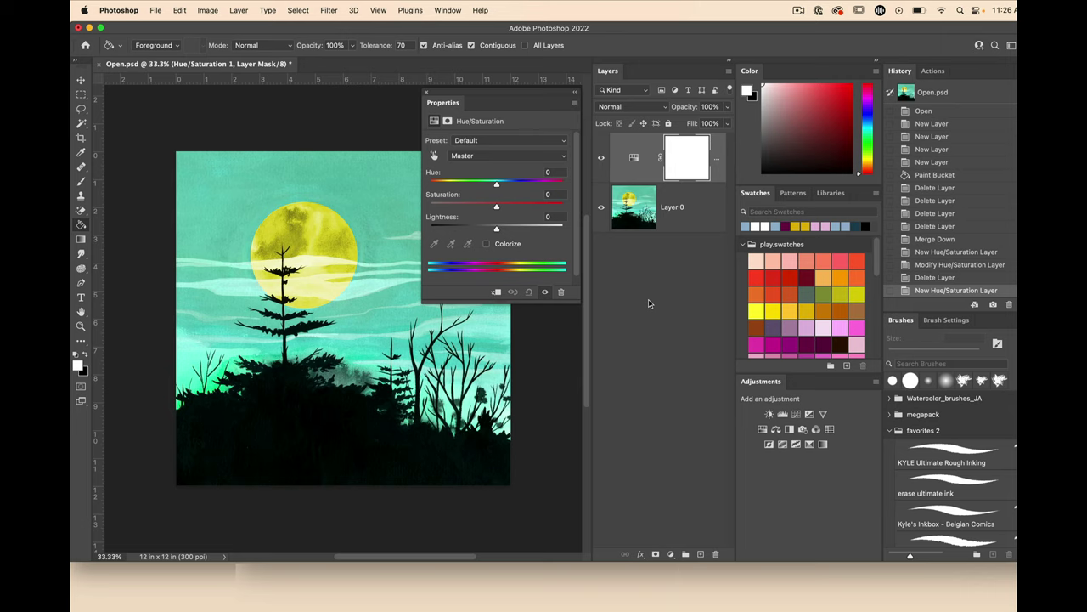
key("super")
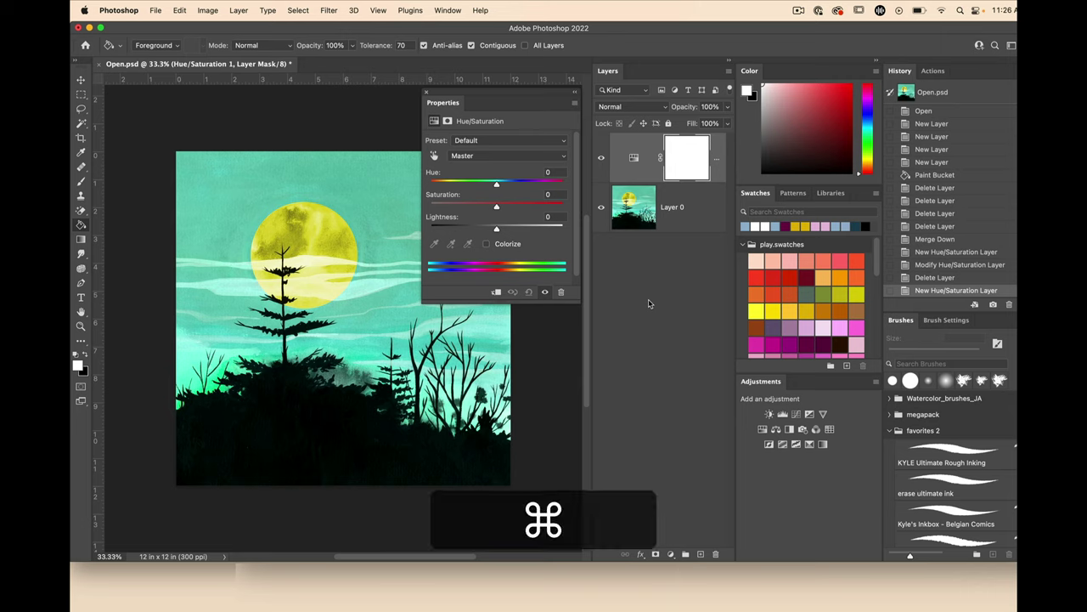
key("super+equal")
key("super+minus")
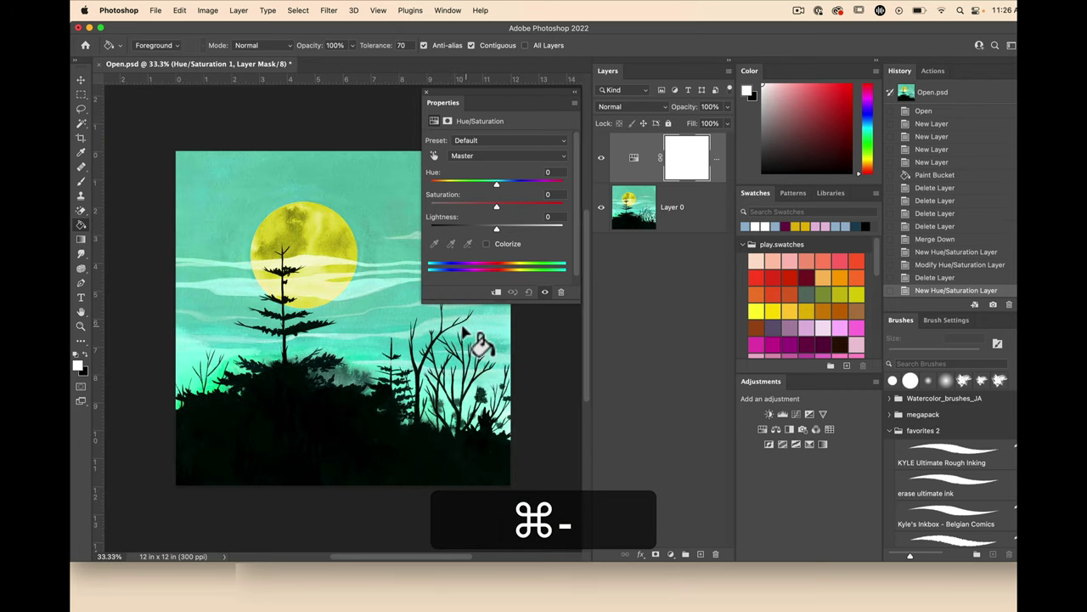
Sample the moon with the on-image adjustment tool to target Yellows and raise its saturation
left_click(433, 156)
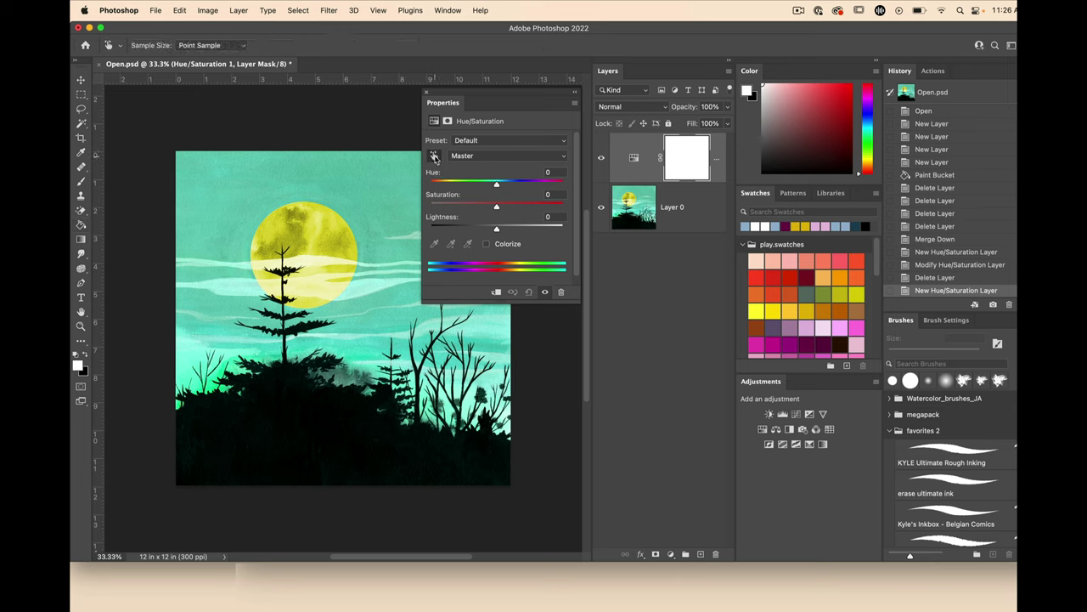
left_click(314, 227)
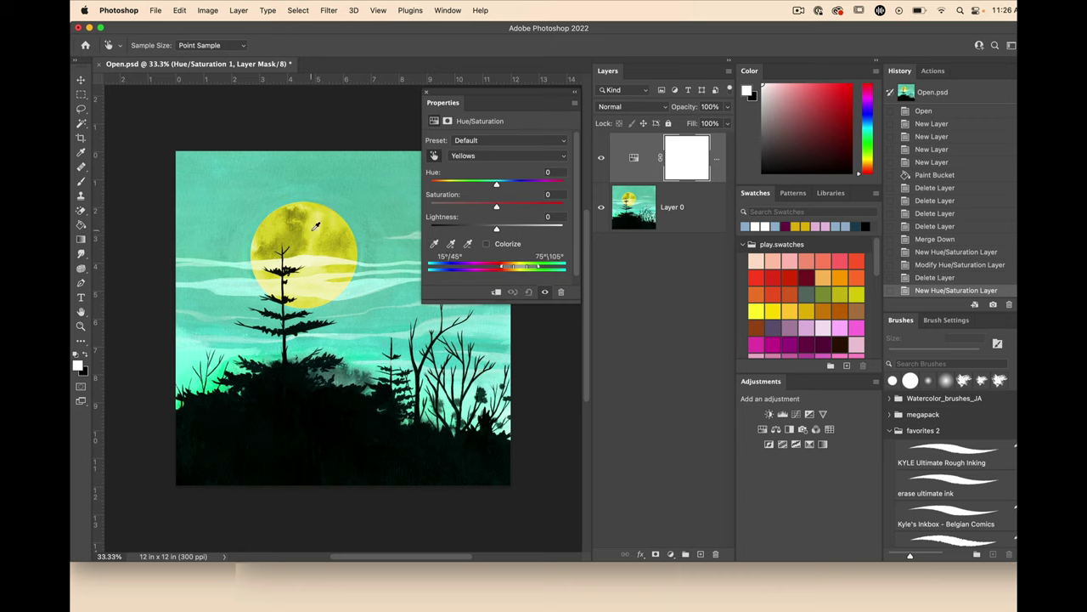
left_click(433, 157)
mouse_move(313, 234)
left_mouse_down()
mouse_move(351, 223)
mouse_move(323, 234)
mouse_move(411, 238)
mouse_move(274, 254)
mouse_move(352, 252)
mouse_move(259, 252)
mouse_move(379, 249)
mouse_move(280, 249)
mouse_move(342, 243)
mouse_move(320, 242)
mouse_move(324, 252)
left_mouse_up()
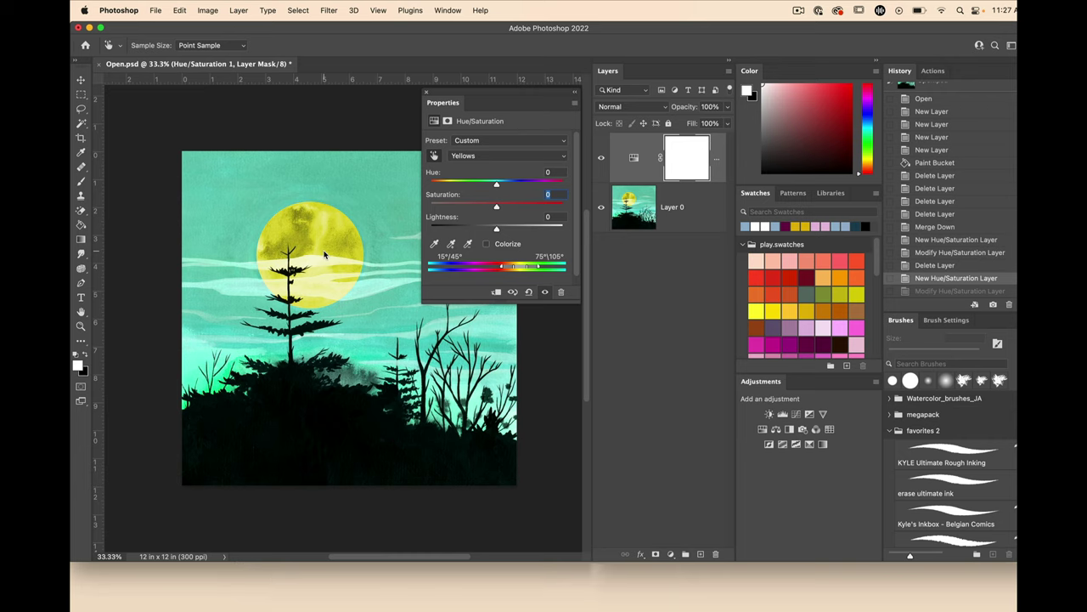
left_click_drag(323, 254, 323, 249)
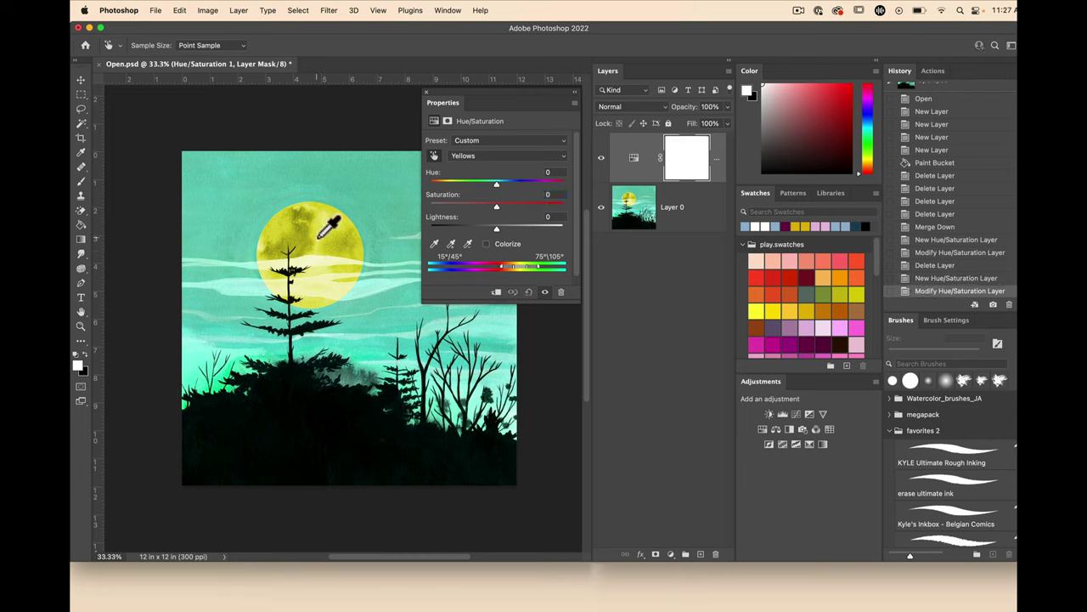
Shift the Yellows hue to +139 so the moon turns blue
key("super")
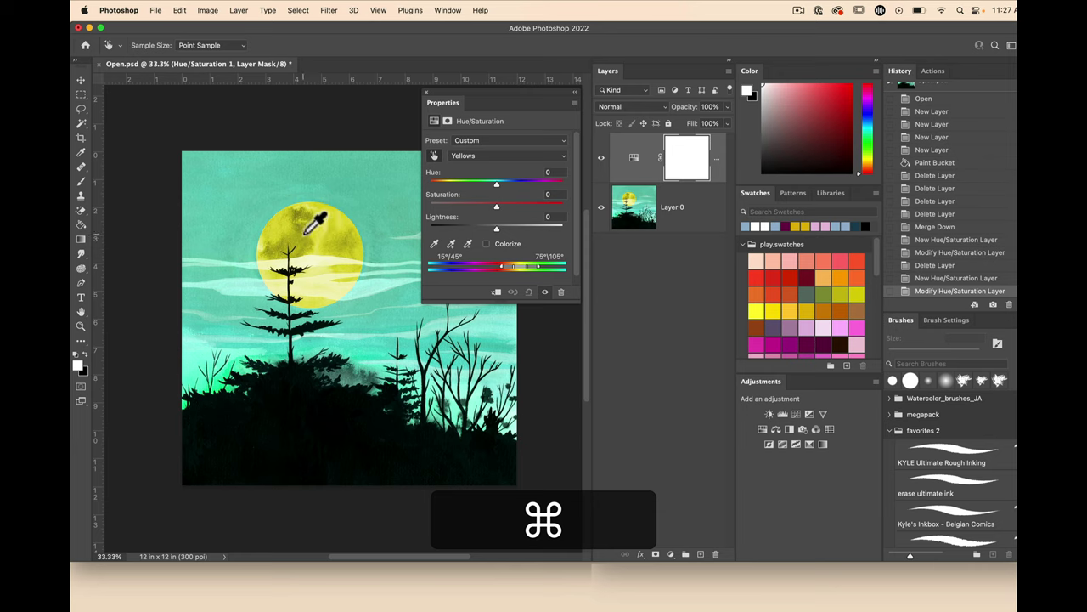
left_click_drag(325, 243, 387, 243)
left_click(323, 235, "super")
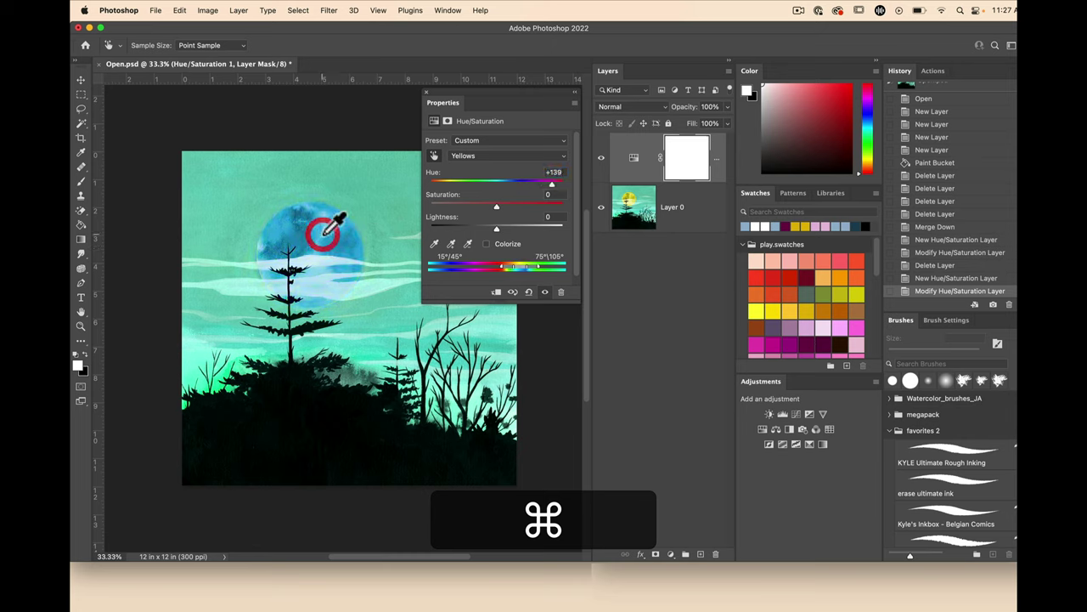
Target Cyans from the teal sky and shift its hue to +141, turning it magenta
left_click(386, 204)
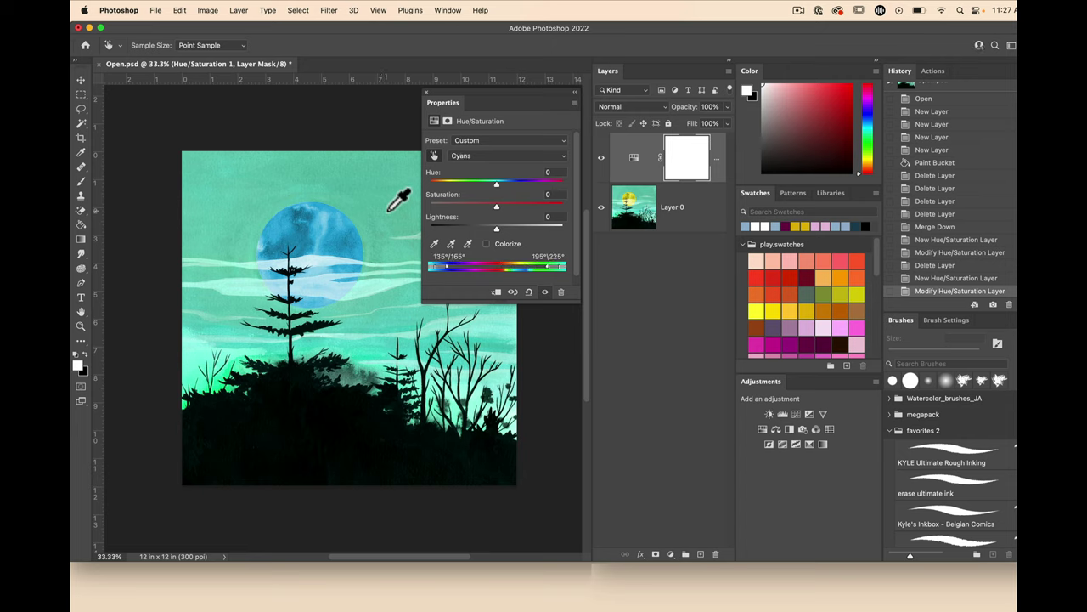
key("super")
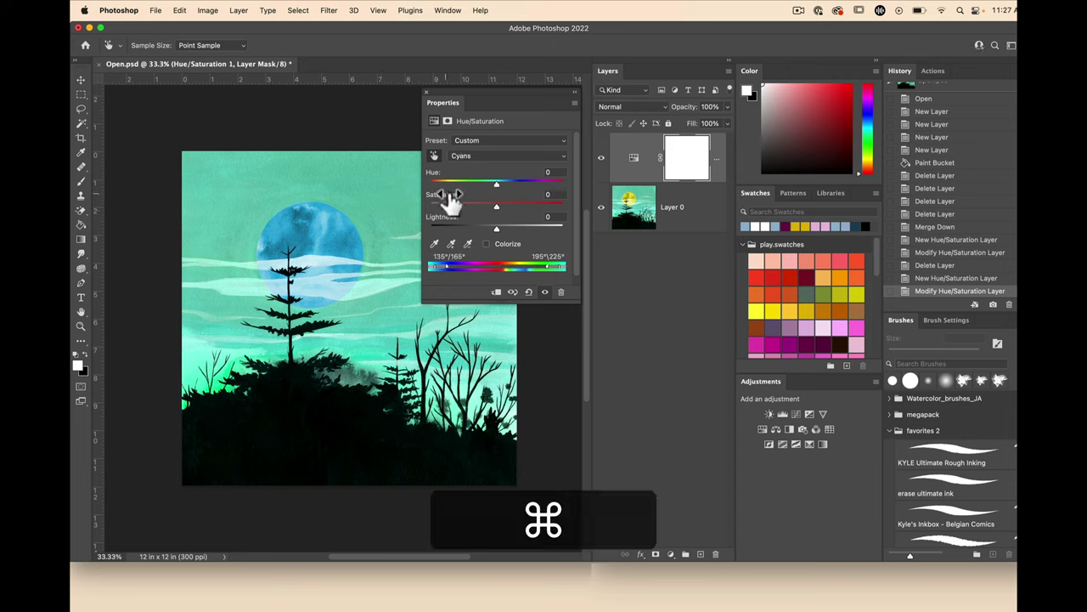
left_click_drag(496, 184, 552, 187)
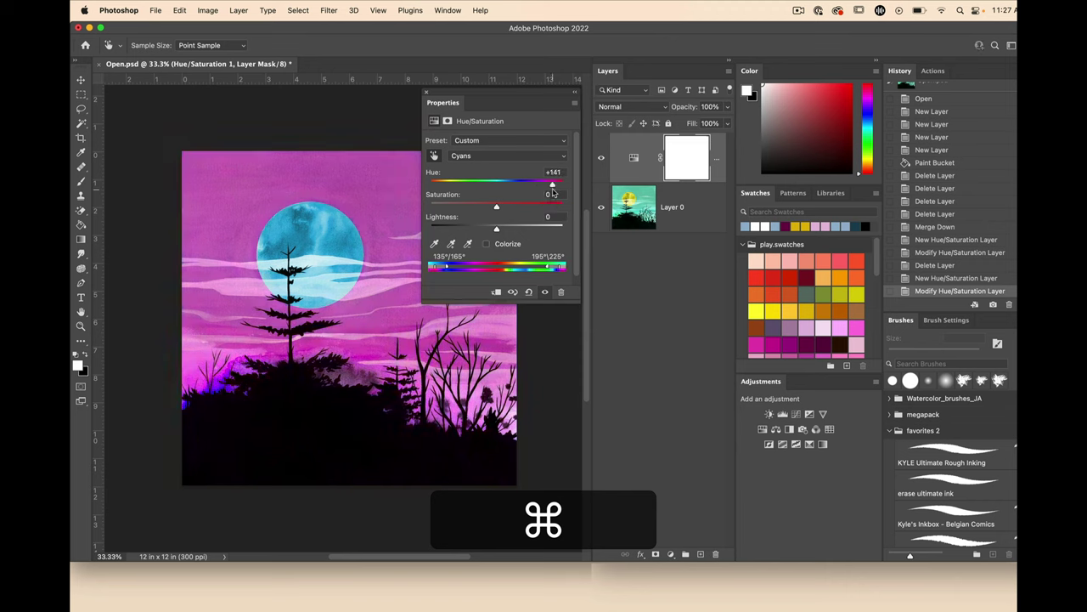
Raise the Cyans saturation to +34 for a vivid magenta sky
left_click_drag(382, 222, 401, 220)
left_click(383, 220)
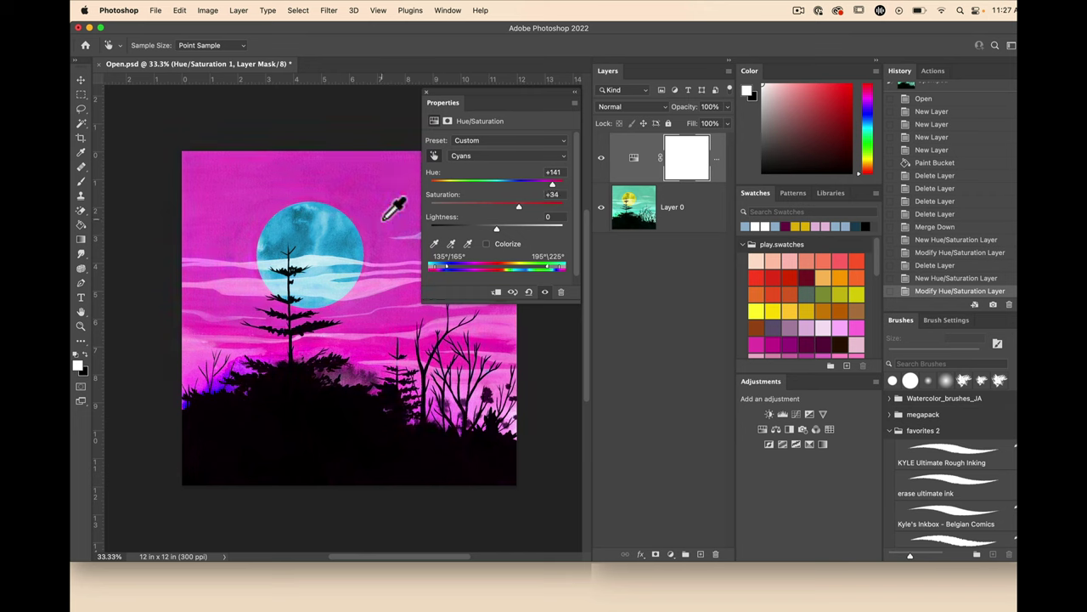
key("super+minus")
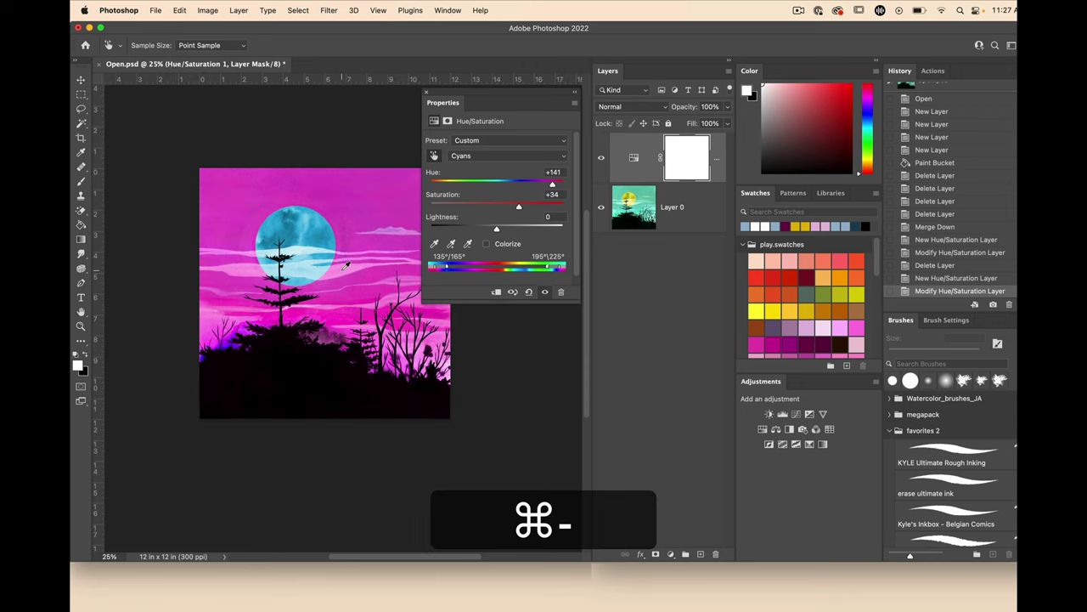
key("super+equal")
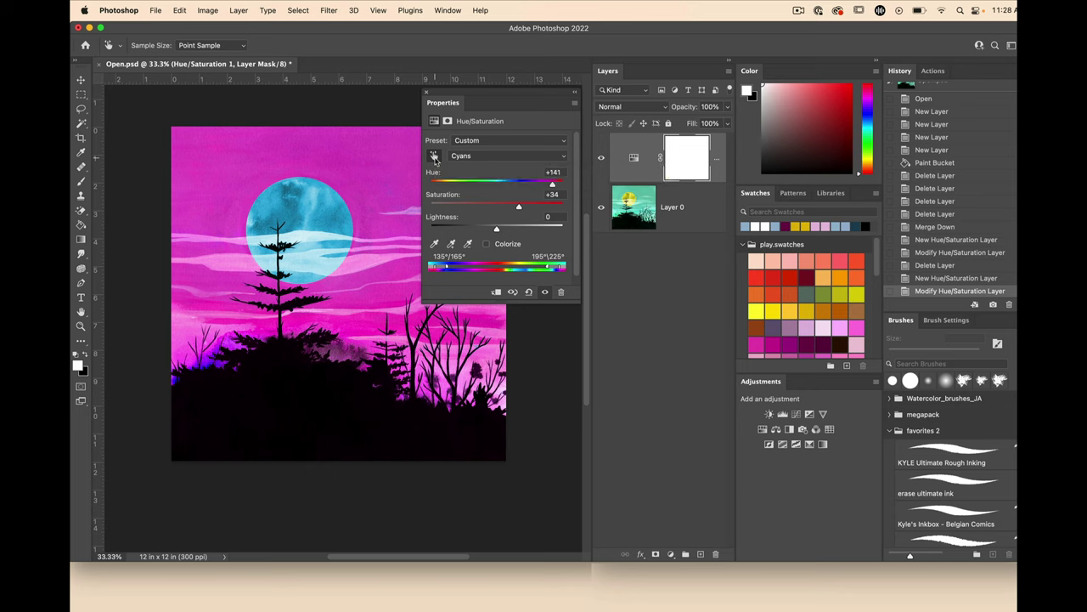
left_click(435, 156)
key("shift+super")
left_click(434, 156)
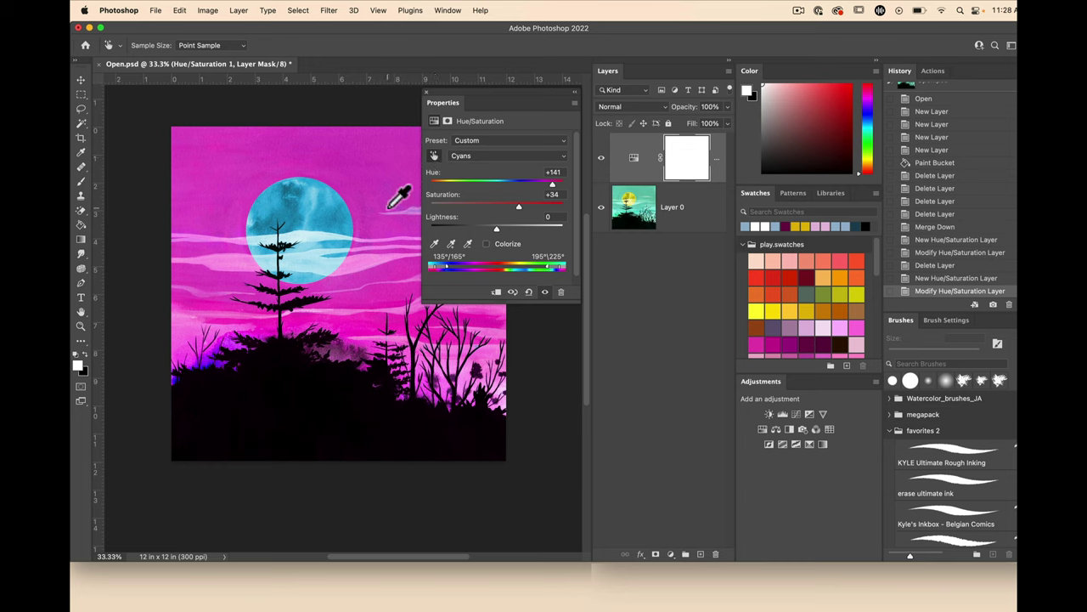